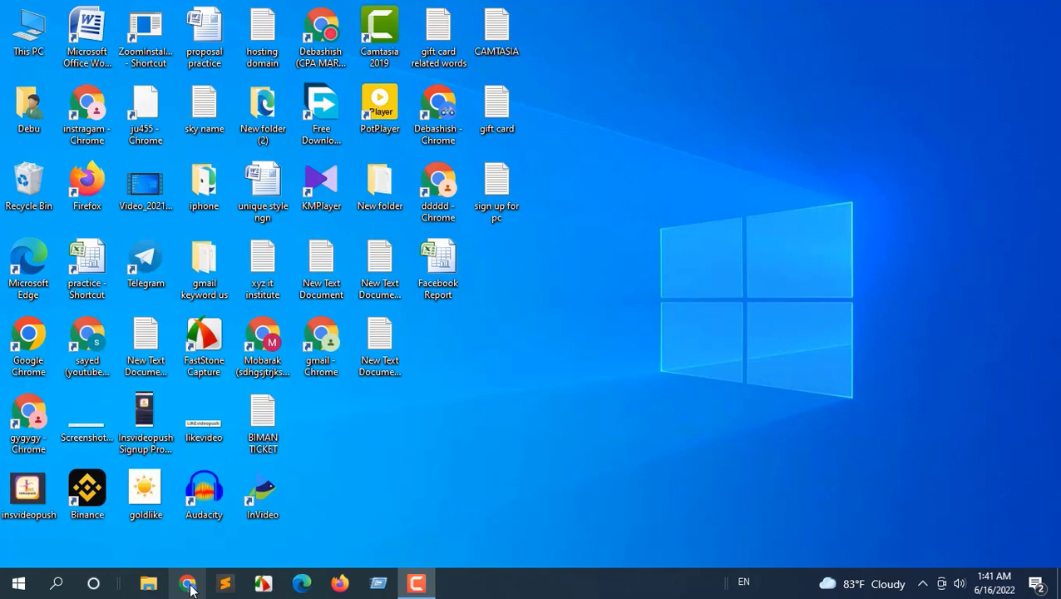
pyautogui.click(187, 583)
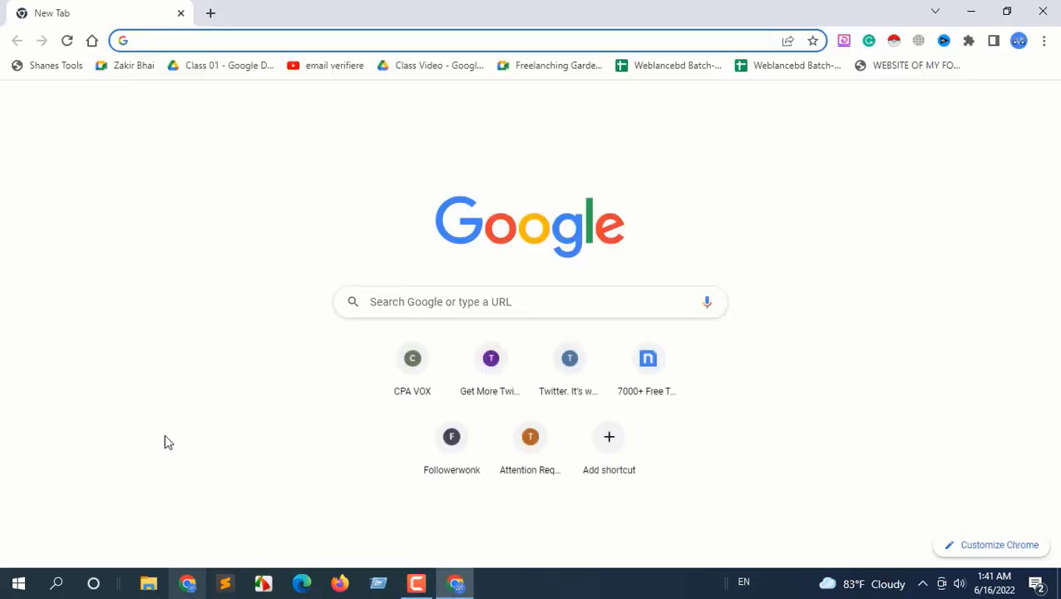
pyautogui.click(156, 39)
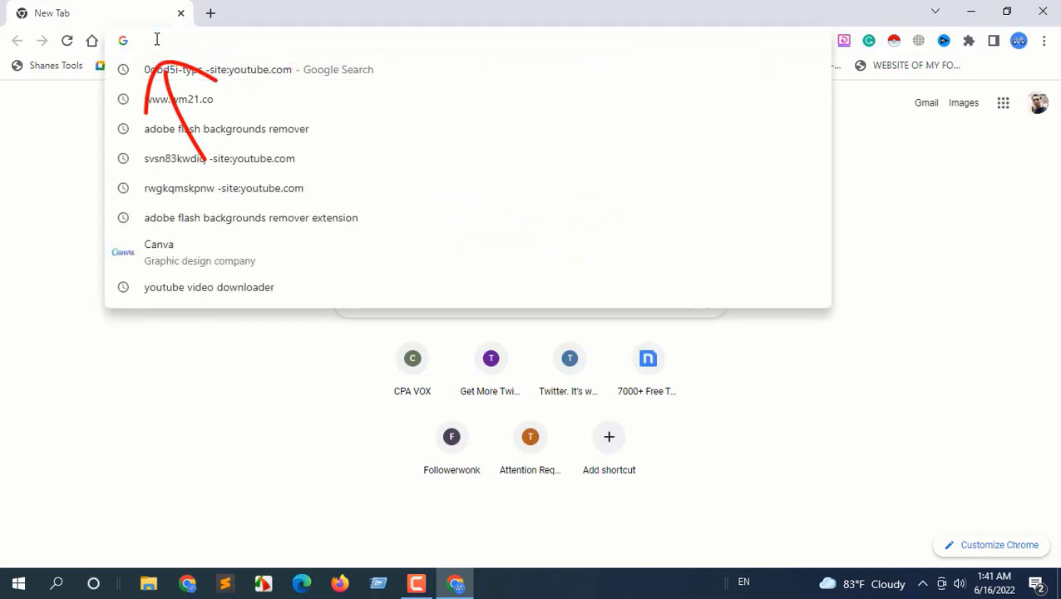
pyautogui.write('www')
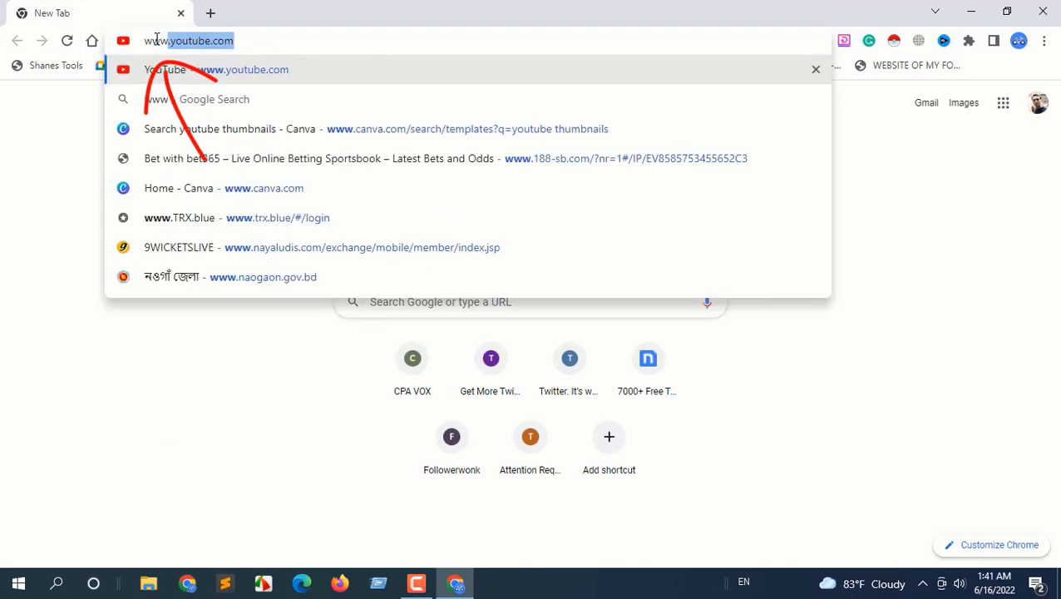
pyautogui.write('.ca')
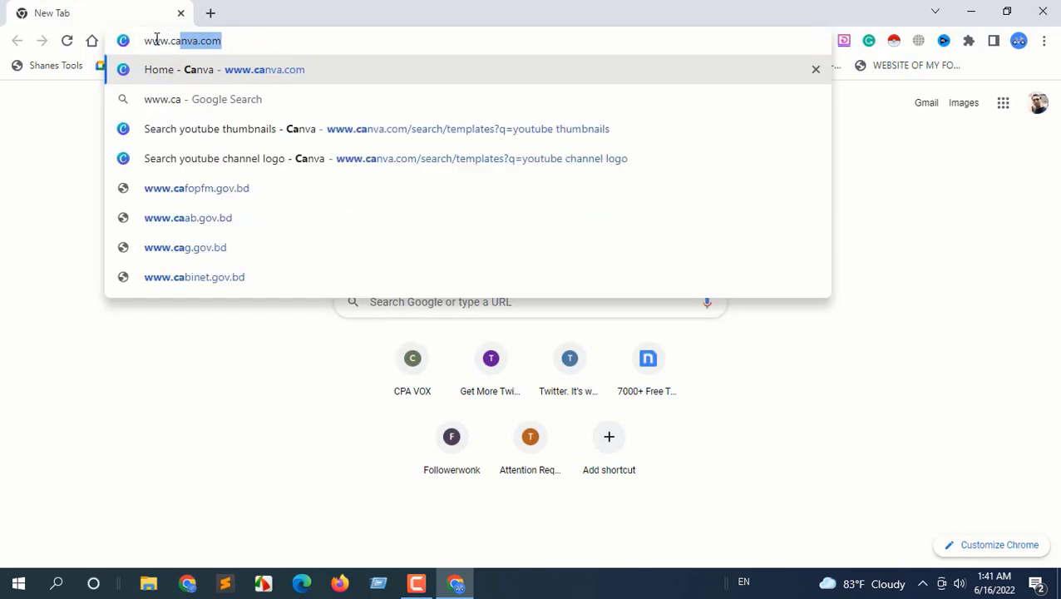
pyautogui.write('nva')
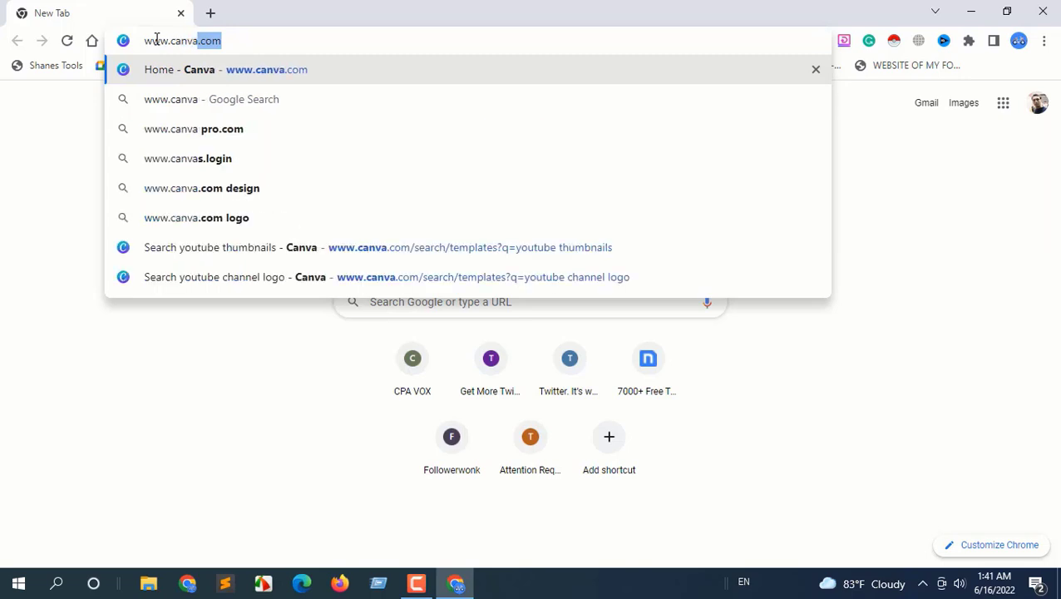
pyautogui.write('.')
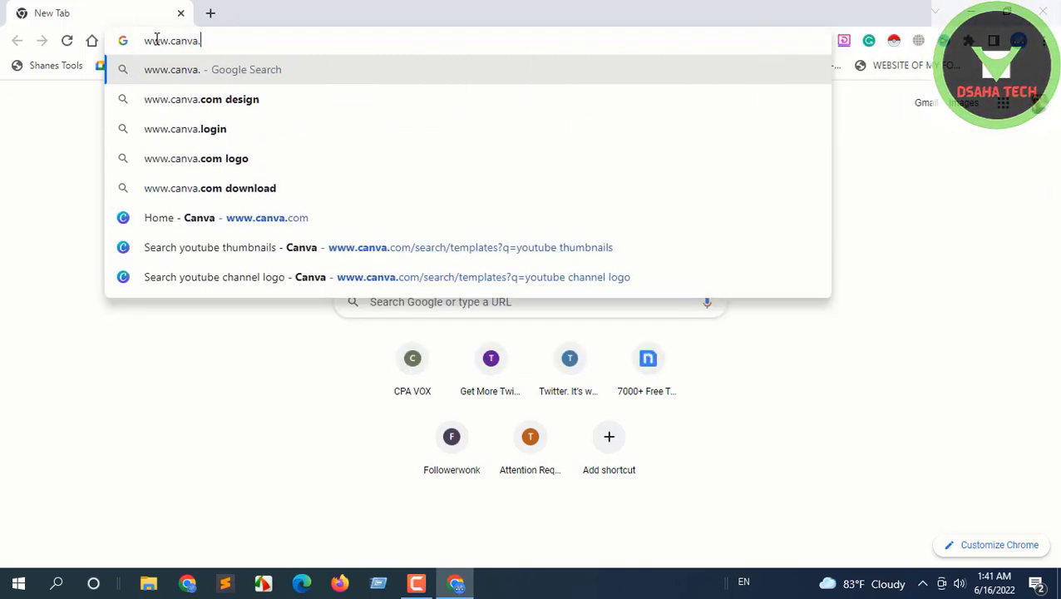
pyautogui.write('com')
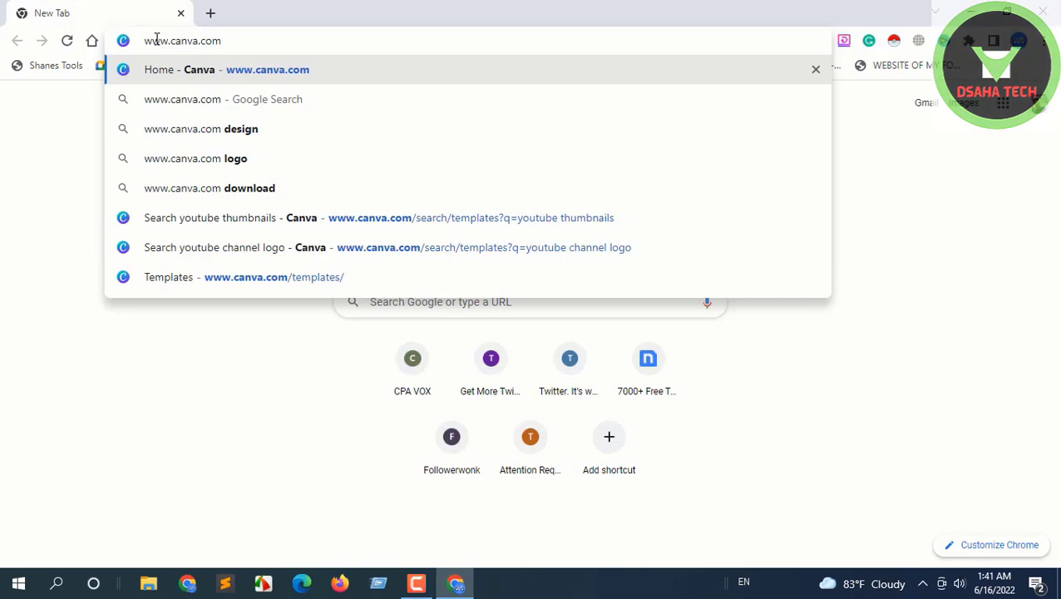
pyautogui.press('Return')
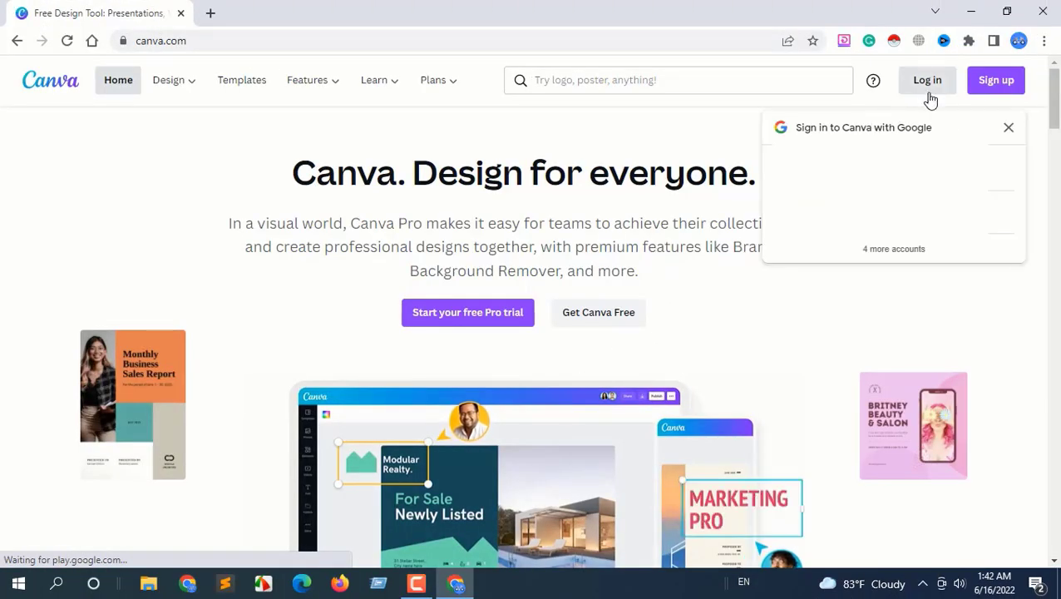
# Step: Dismiss the Google sign-in prompt and log in to Canva with an existing Google account
pyautogui.click(1009, 129)
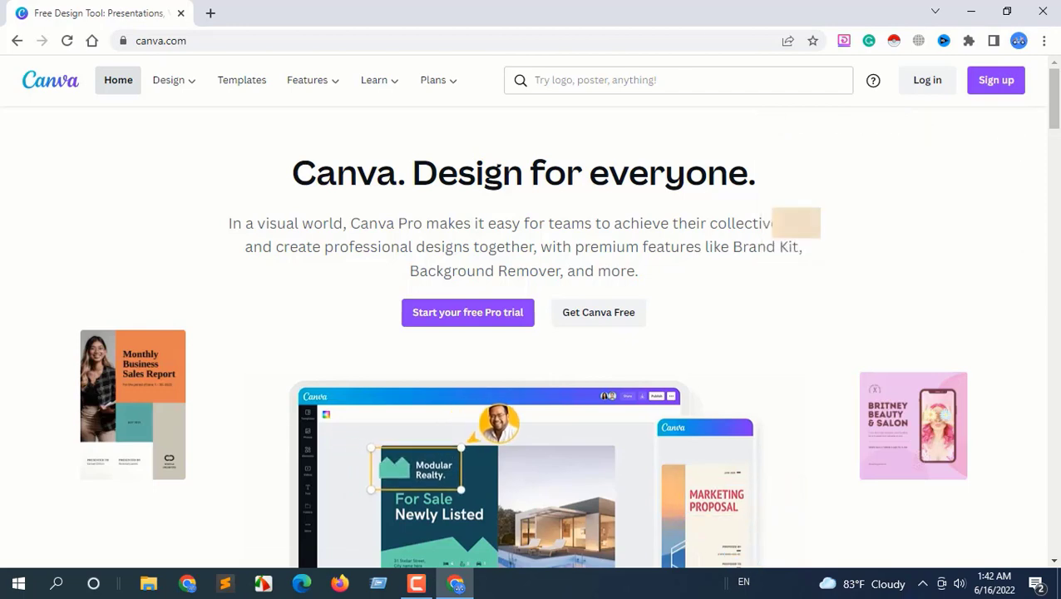
pyautogui.click(927, 81)
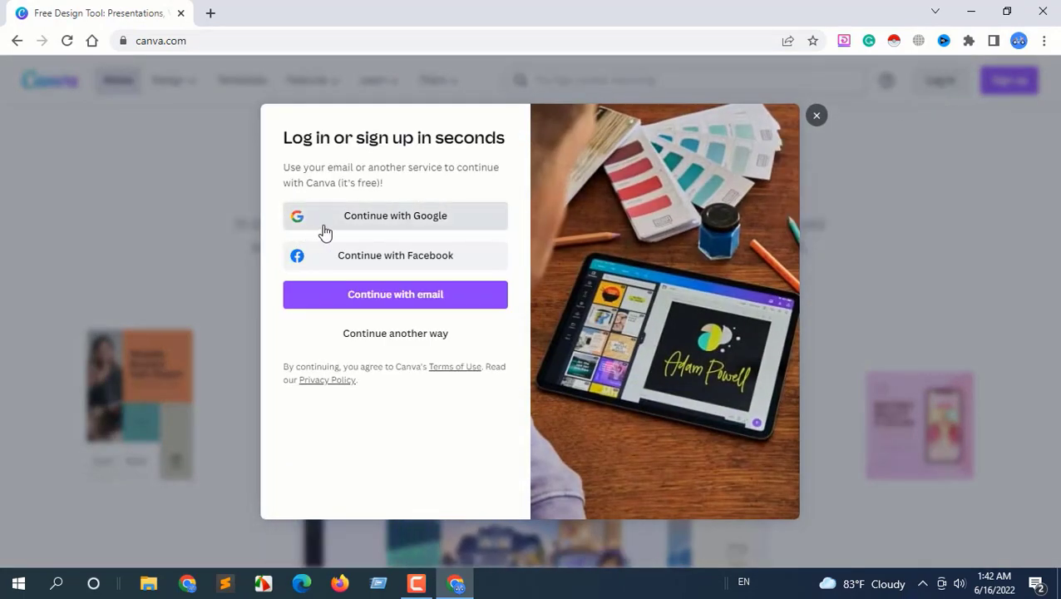
pyautogui.click(419, 226)
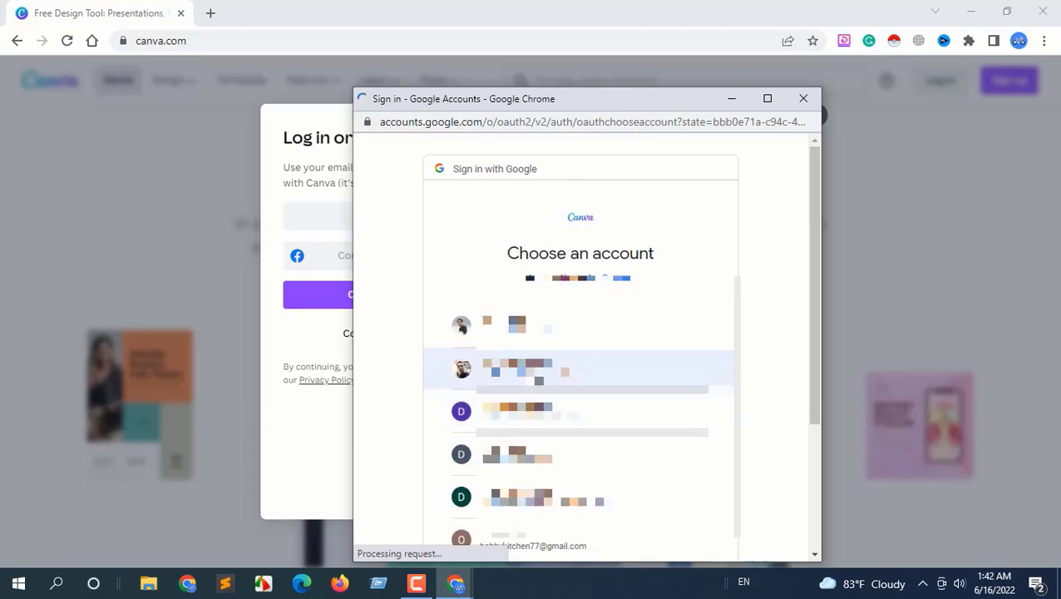
pyautogui.click(532, 374)
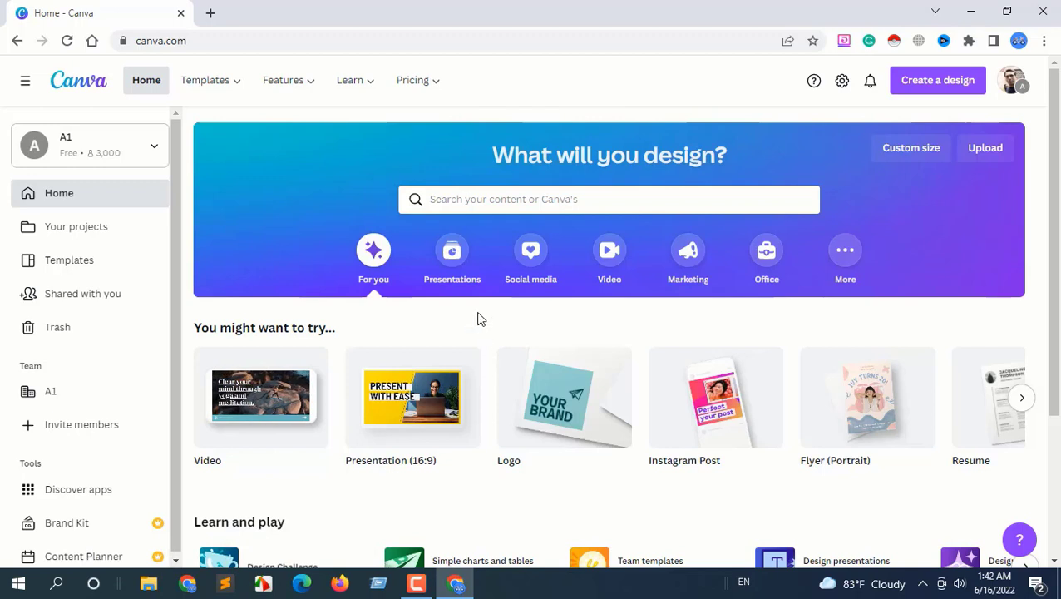
# Step: Search the design types for YouTube, create a blank YouTube channel logo design, and browse its templates
pyautogui.click(963, 89)
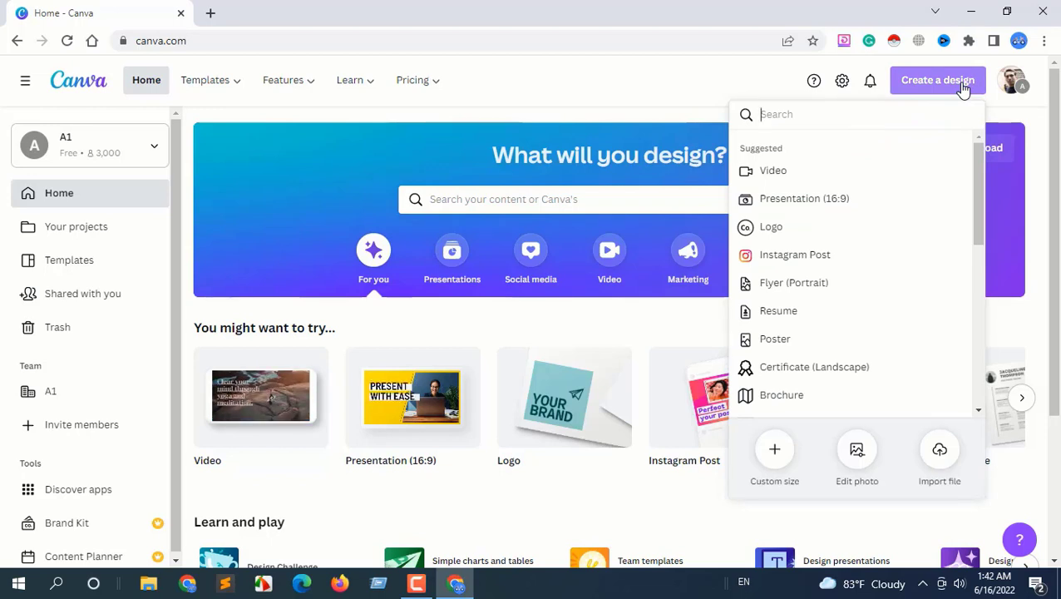
pyautogui.write('y')
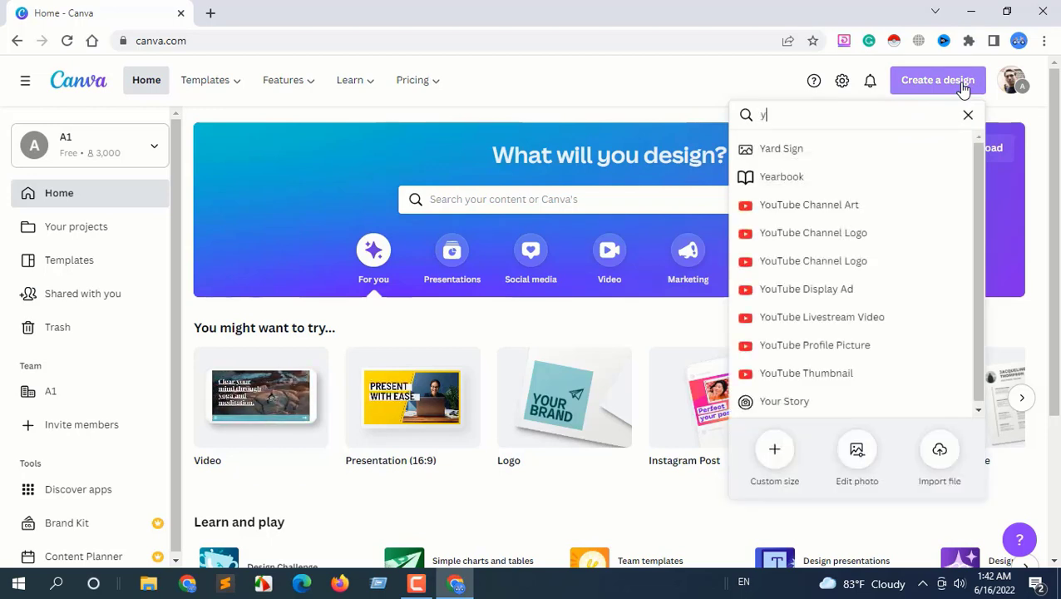
pyautogui.write('out')
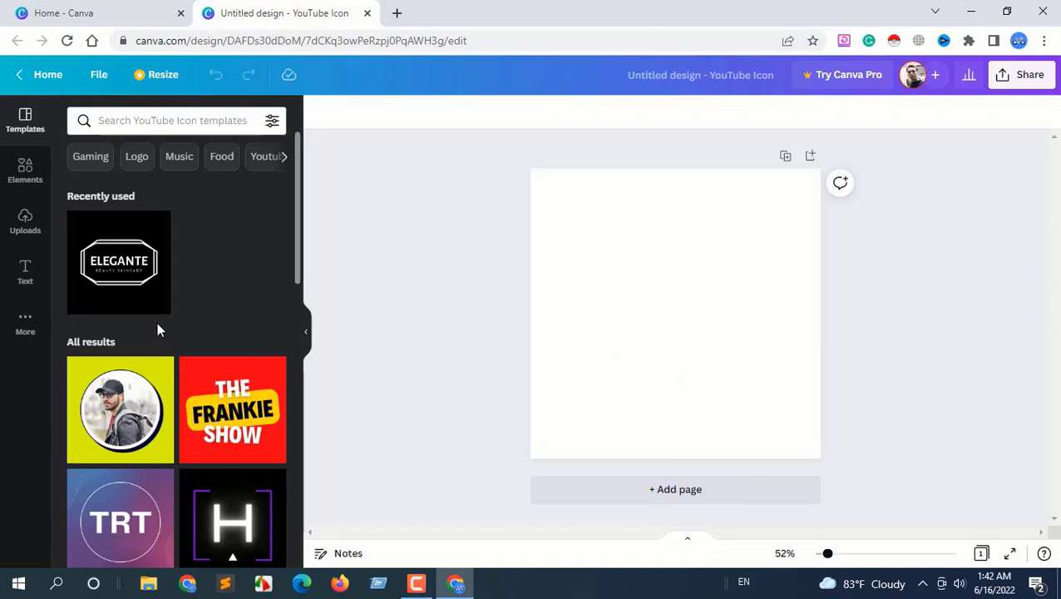
pyautogui.scroll(-3, 160, 329)
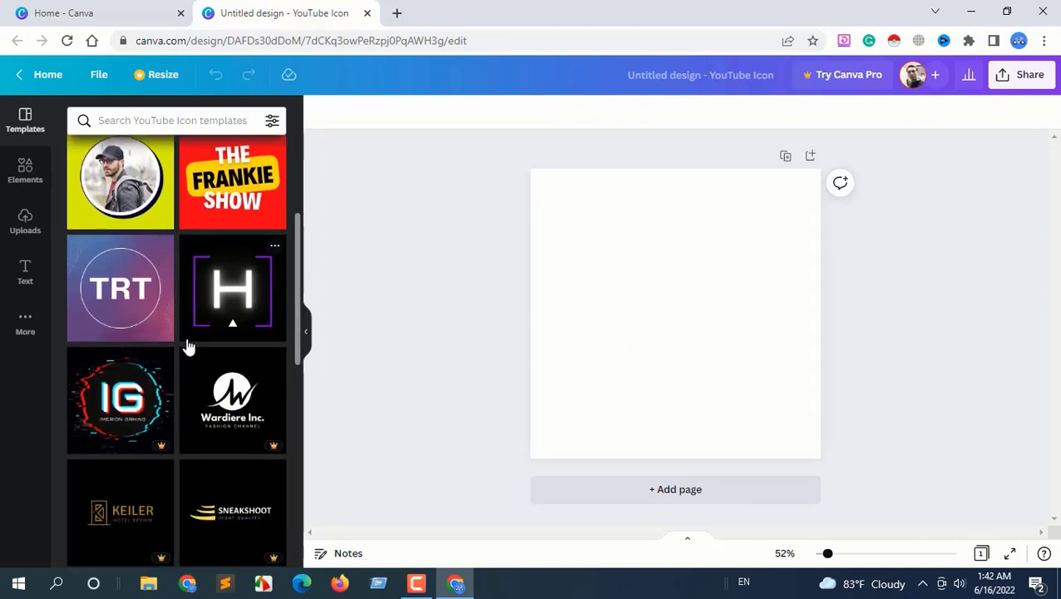
pyautogui.scroll(-2, 186, 345)
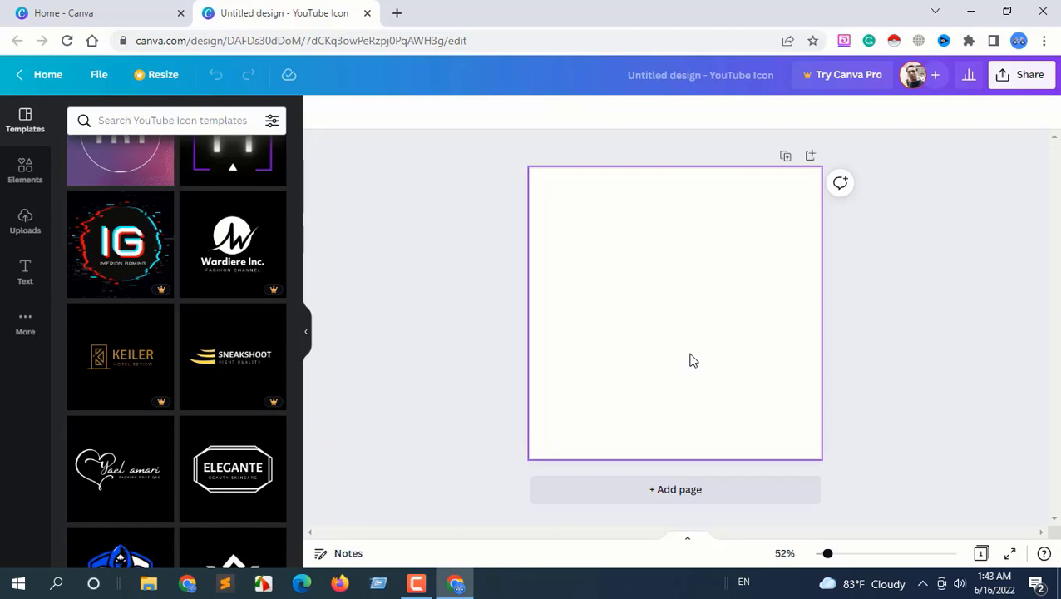
# Step: Set the page background to the dark navy blue #022E69, starting from the default dark blue and darkening it
pyautogui.click(634, 356)
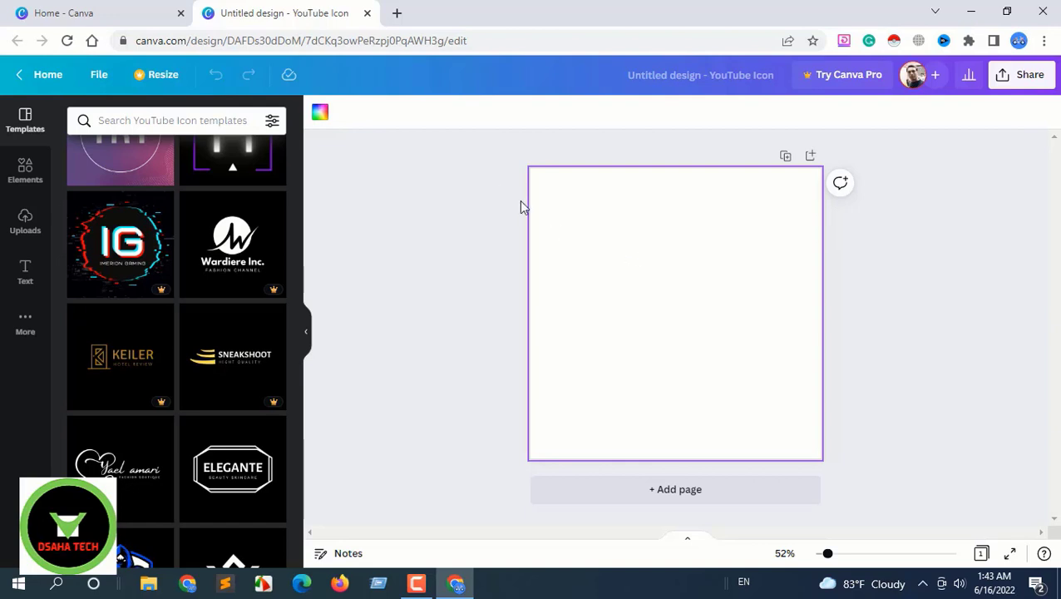
pyautogui.click(321, 119)
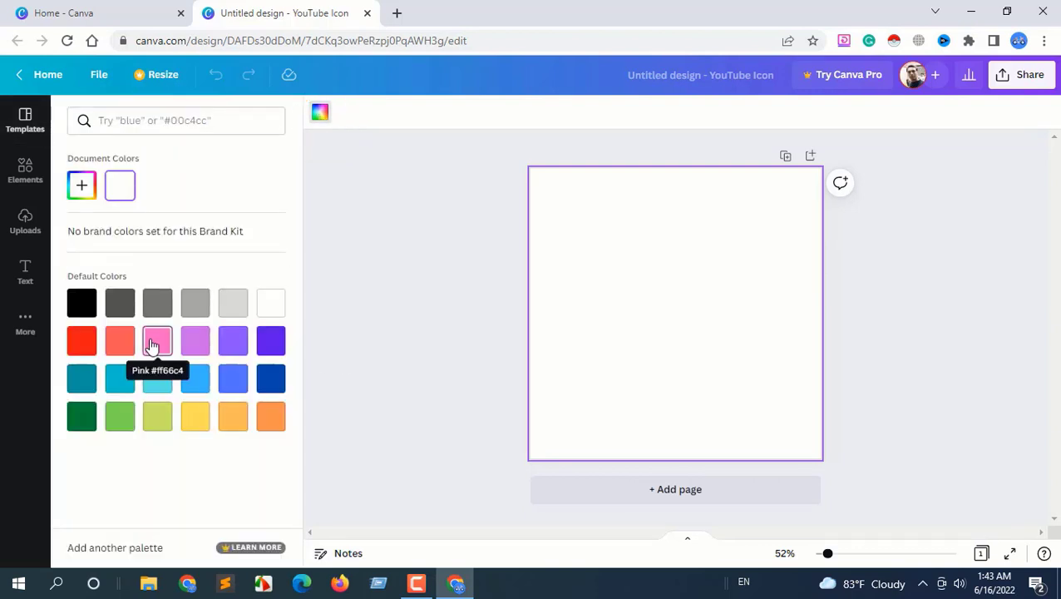
pyautogui.click(274, 378)
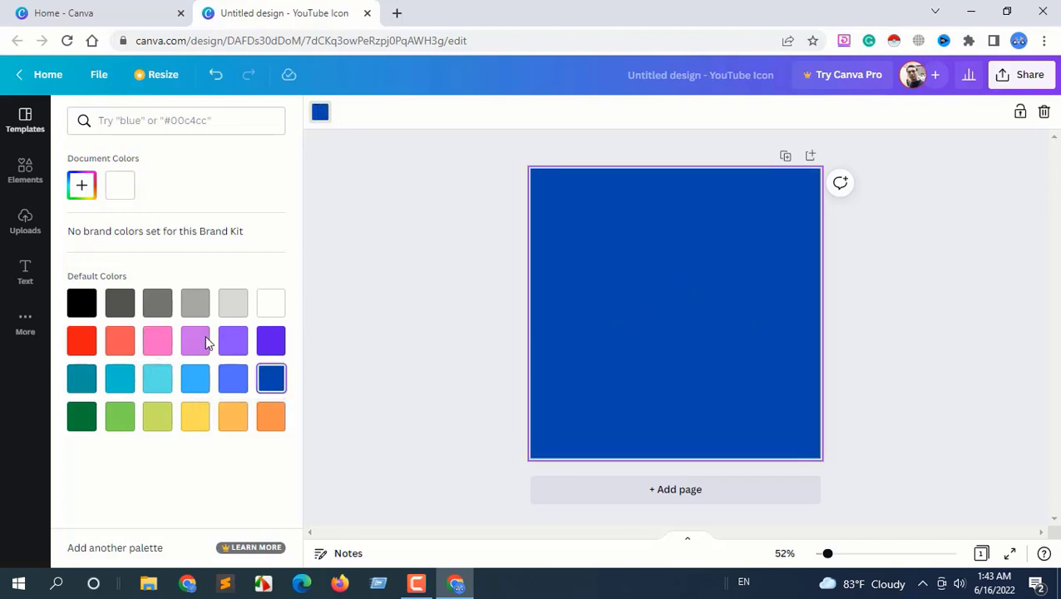
pyautogui.click(82, 189)
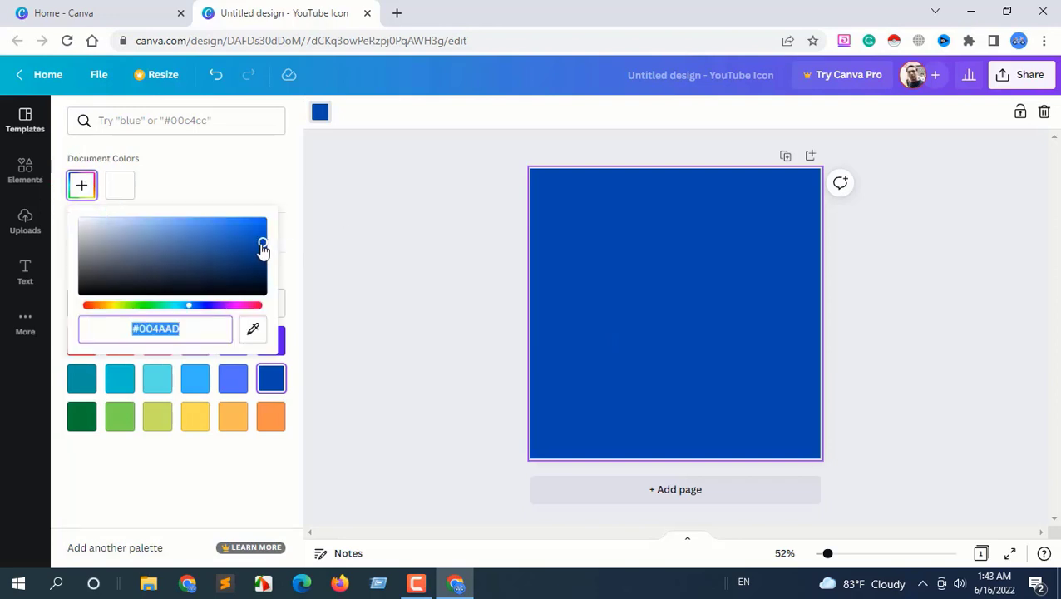
pyautogui.moveTo(263, 246)
pyautogui.mouseDown()
pyautogui.moveTo(223, 244)
pyautogui.moveTo(263, 262)
pyautogui.mouseUp()
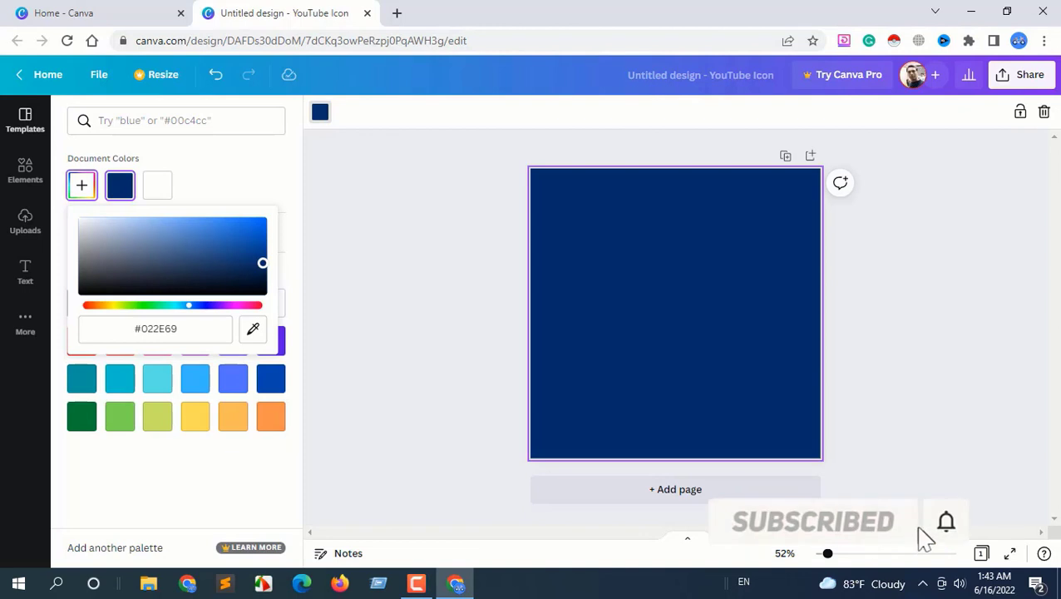
pyautogui.click(374, 261)
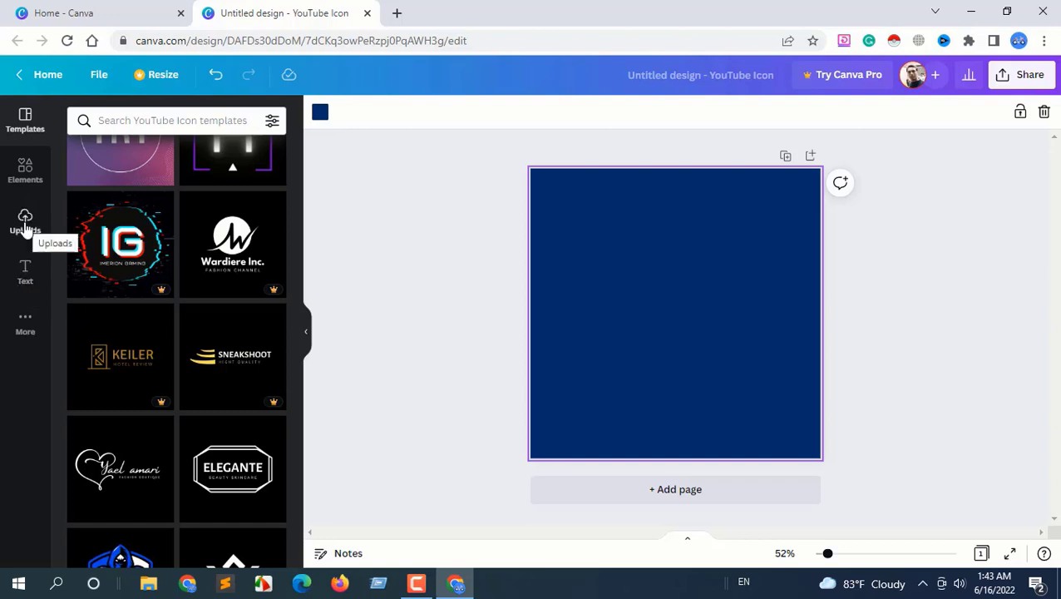
# Step: Add a circle shape to the page and enlarge it to nearly half the page width
pyautogui.click(26, 170)
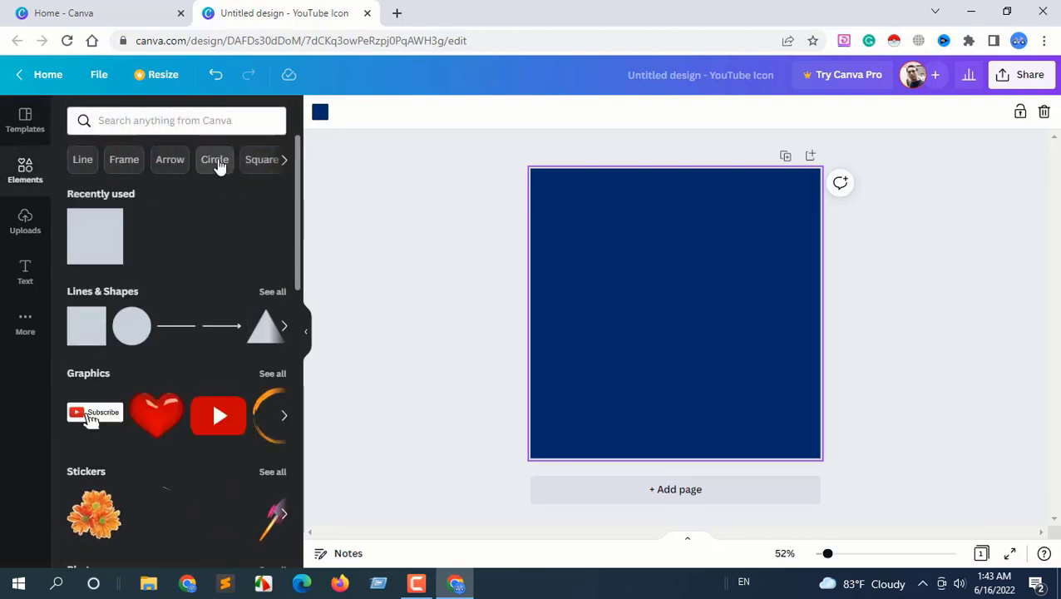
pyautogui.scroll(-2, 160, 249)
pyautogui.scroll(2, 158, 267)
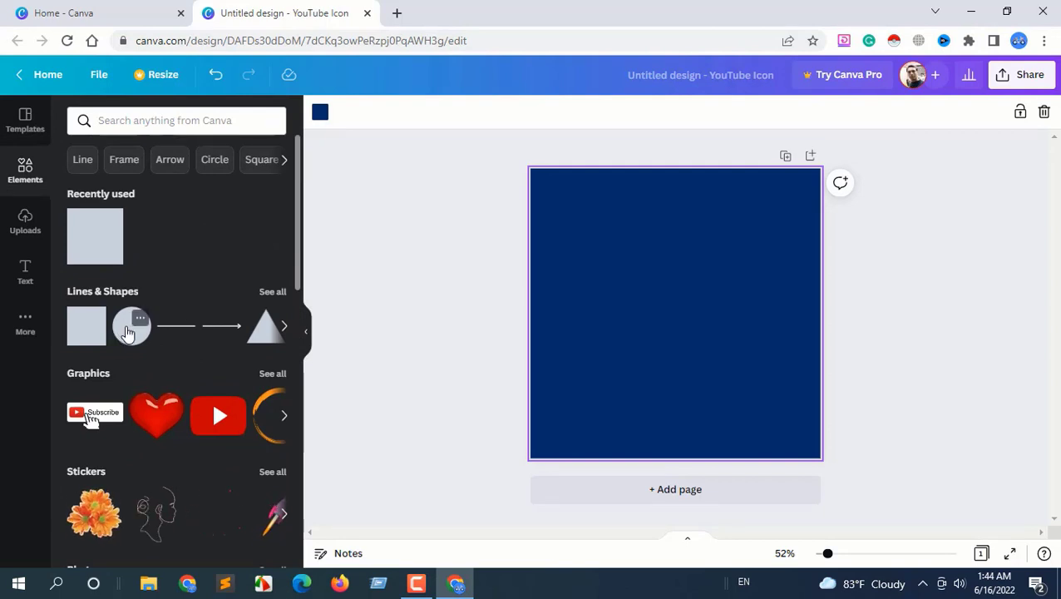
pyautogui.click(127, 330)
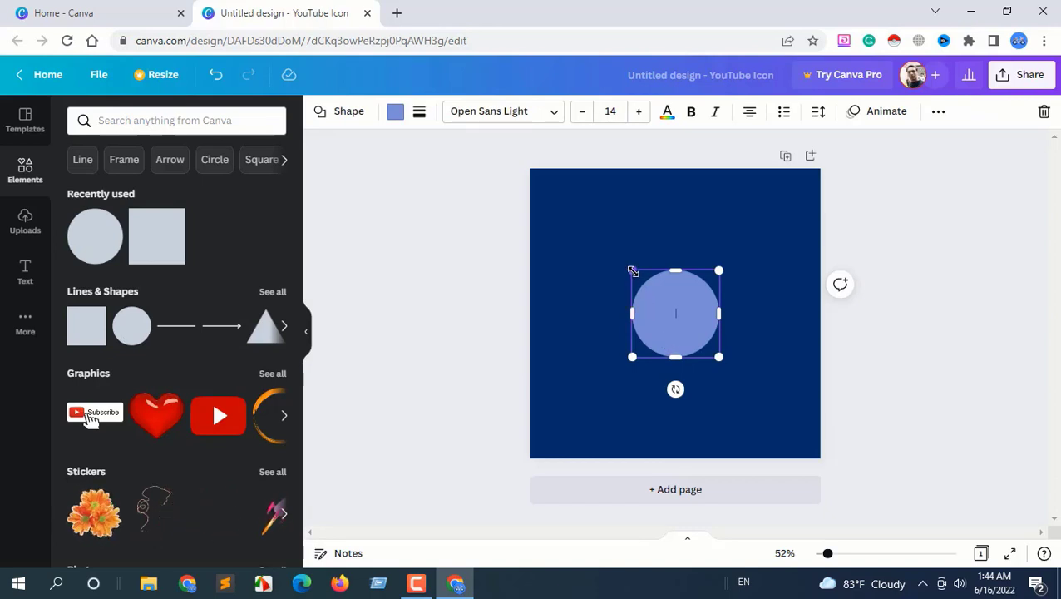
pyautogui.moveTo(632, 270); pyautogui.dragTo(591, 233)
pyautogui.click(757, 381)
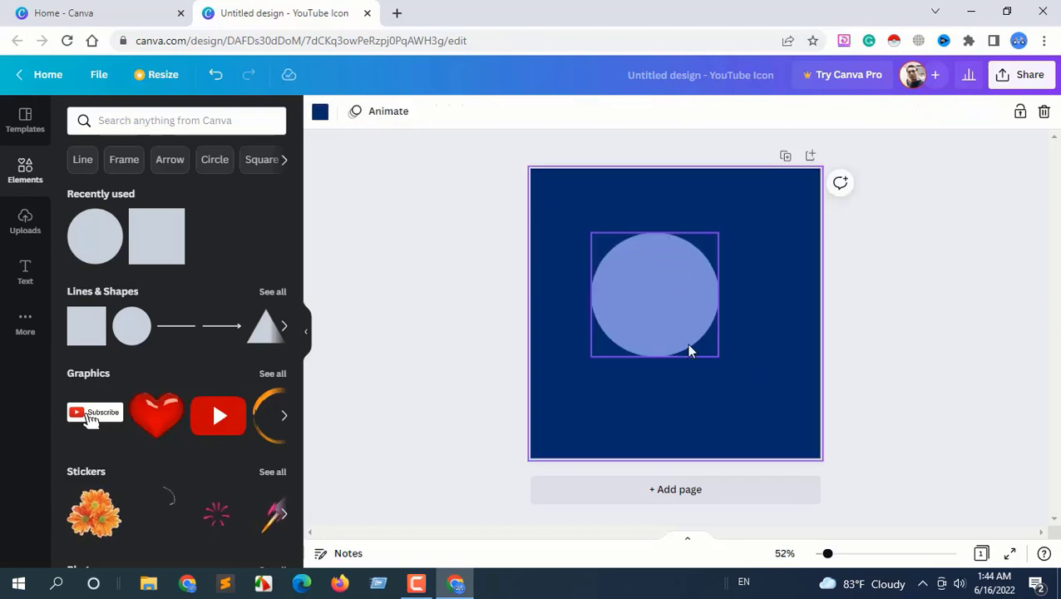
# Step: Align the circle to the page's center horizontally and middle vertically
pyautogui.click(656, 300)
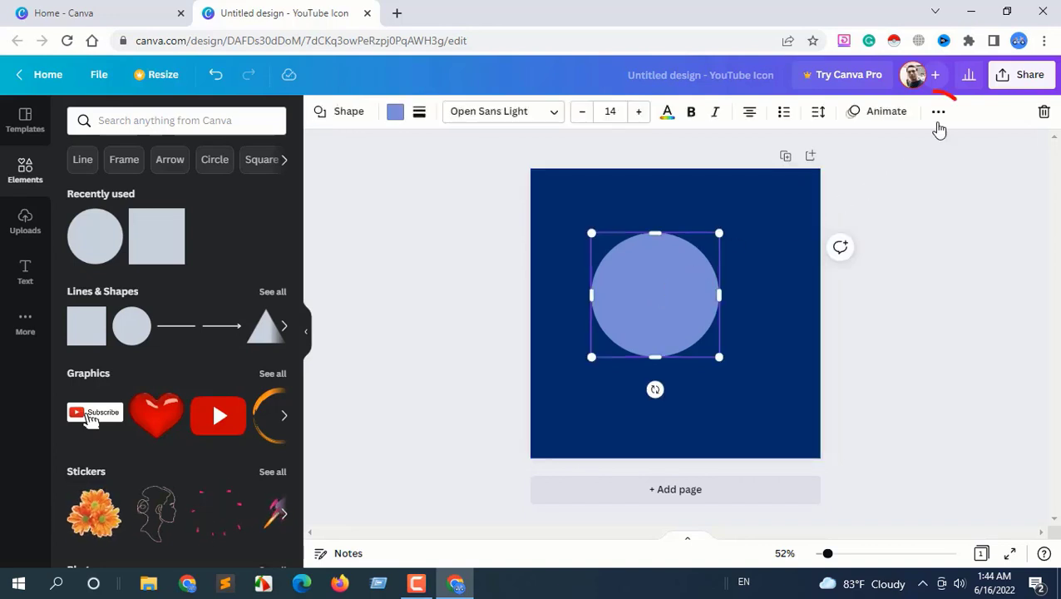
pyautogui.click(937, 113)
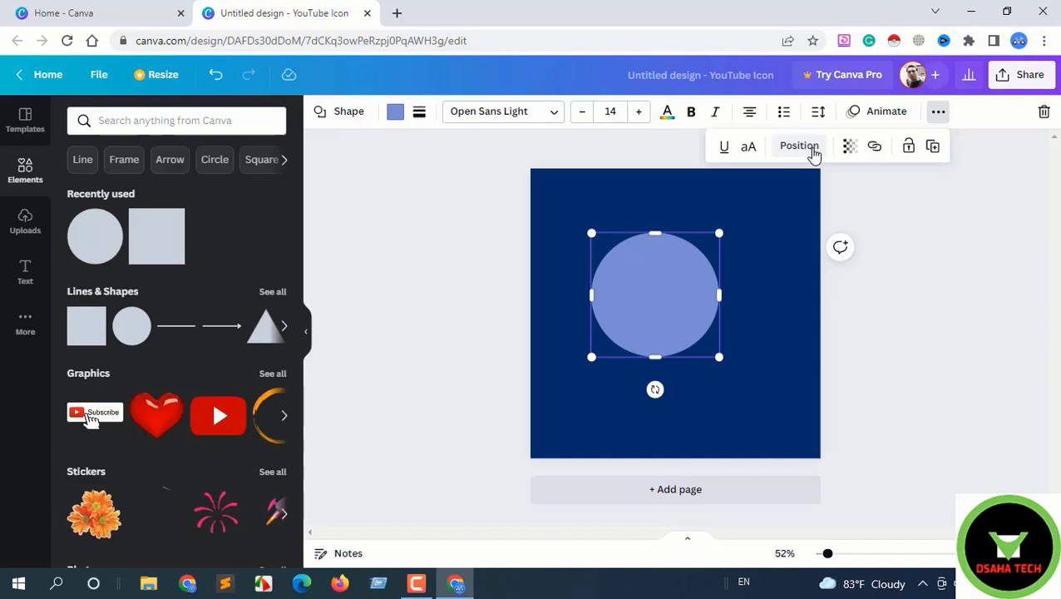
pyautogui.click(814, 155)
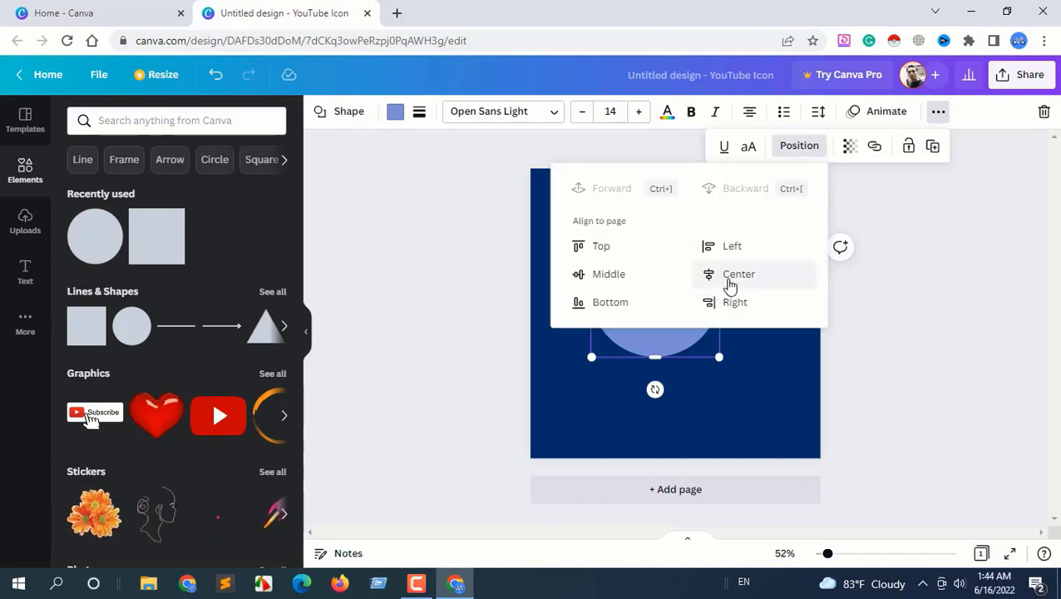
pyautogui.click(732, 278)
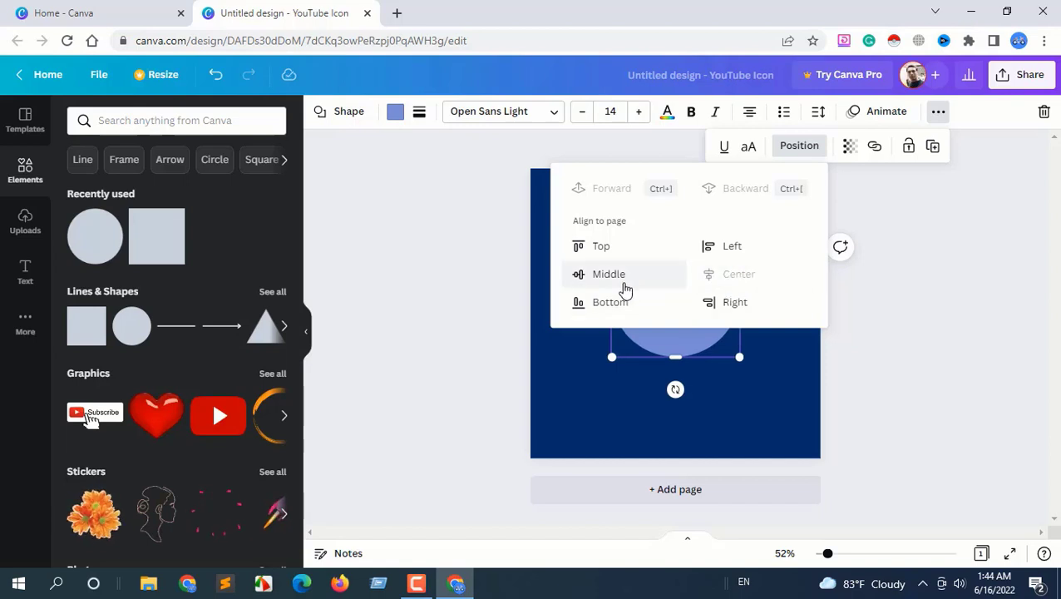
pyautogui.click(621, 283)
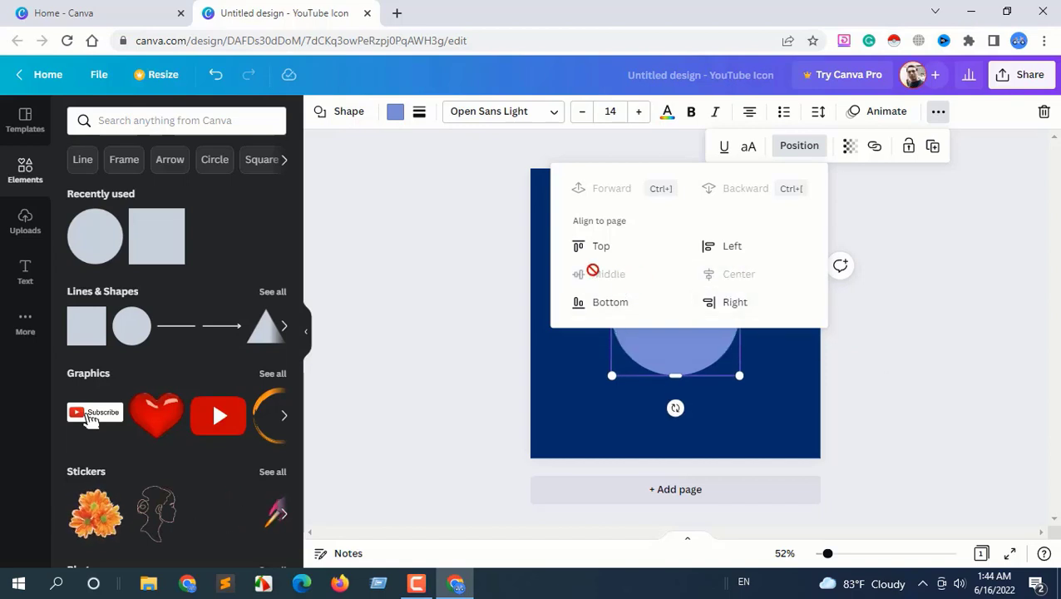
pyautogui.click(909, 350)
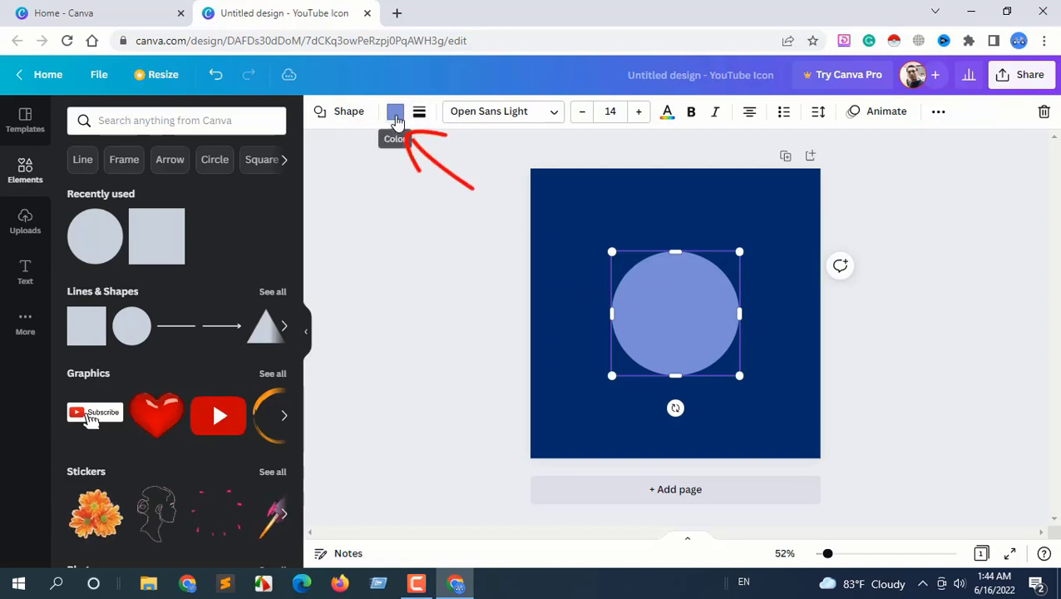
# Step: Change the circle's fill color to Bright red #ff1616
pyautogui.click(395, 114)
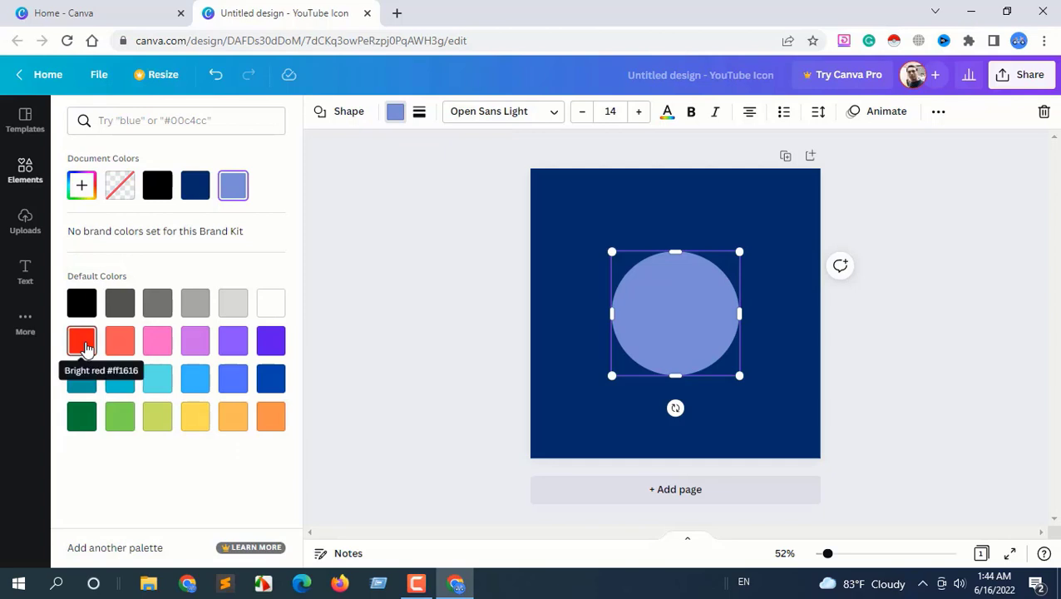
pyautogui.click(82, 341)
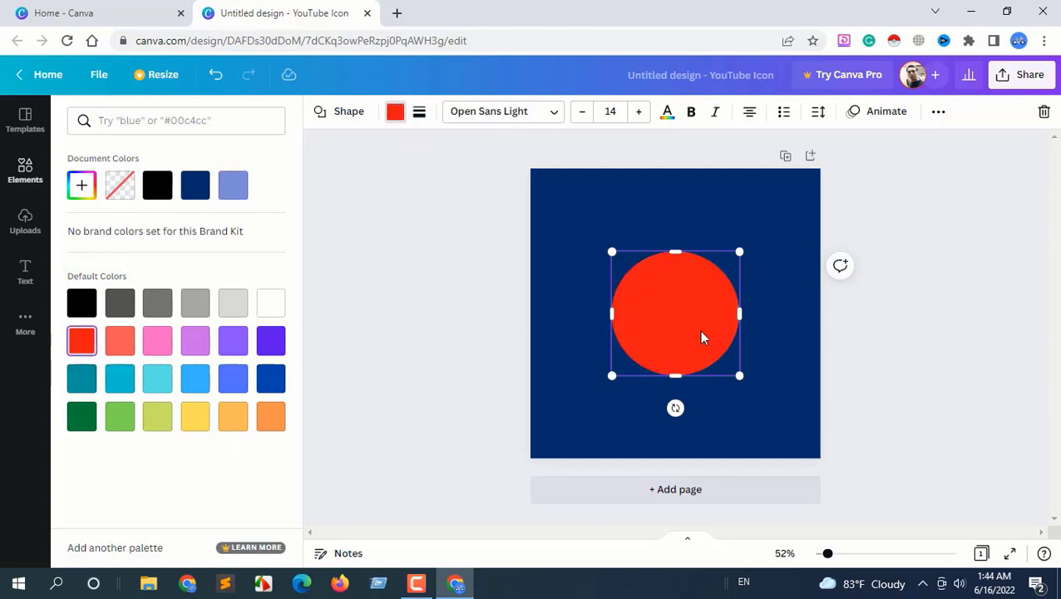
# Step: Search the elements for "D" and add the black striped letter D graphic to the page
pyautogui.press('Escape')
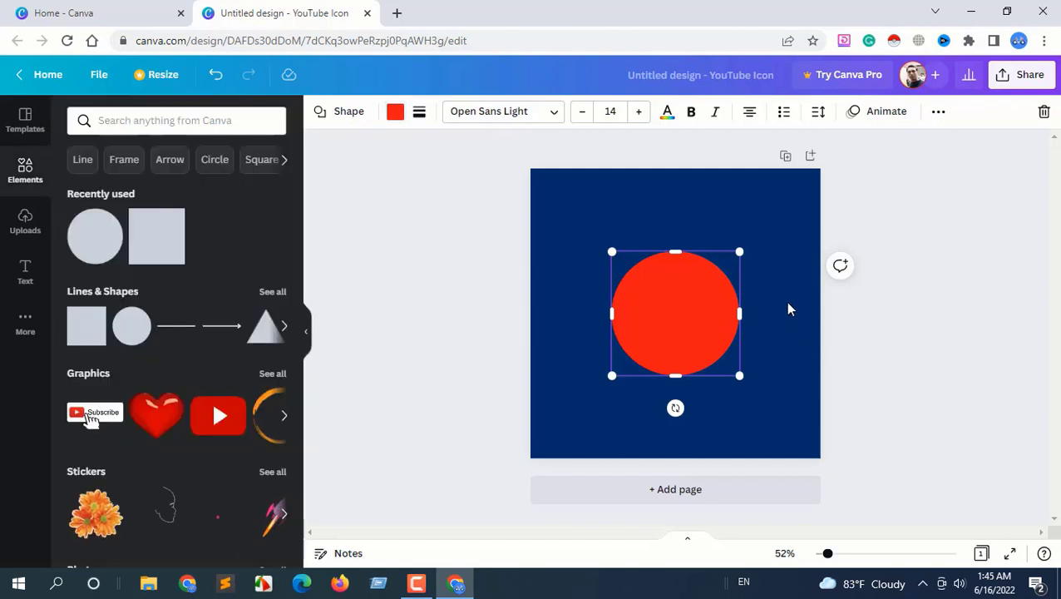
pyautogui.click(782, 274)
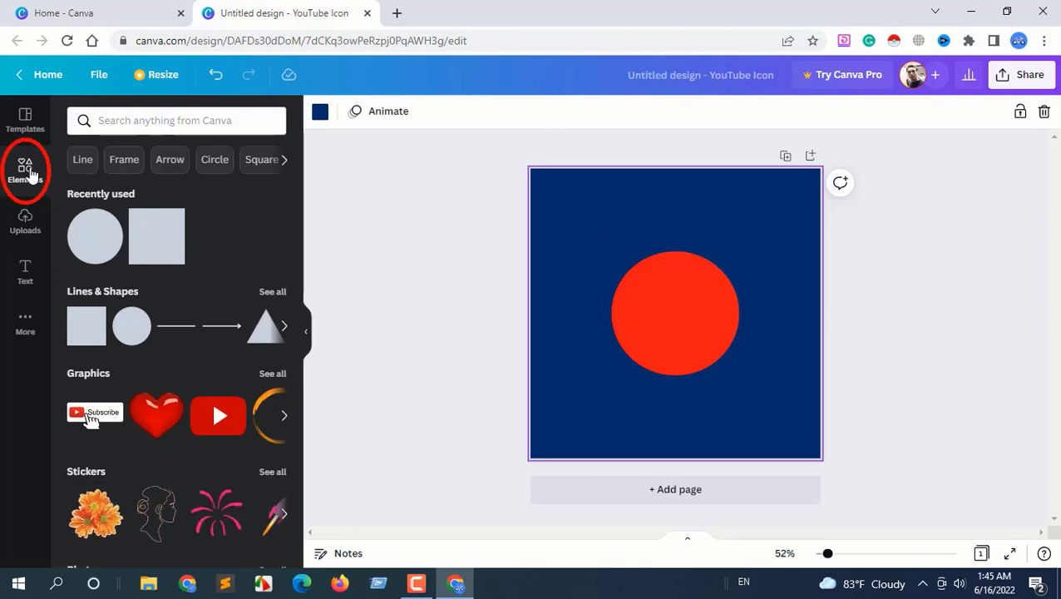
pyautogui.click(156, 120)
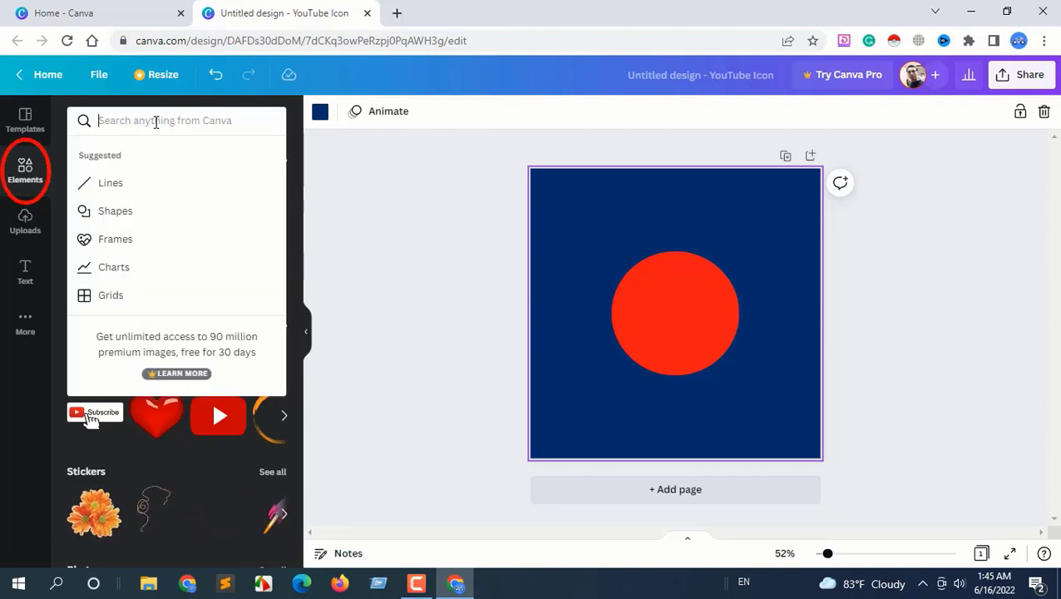
pyautogui.write('D')
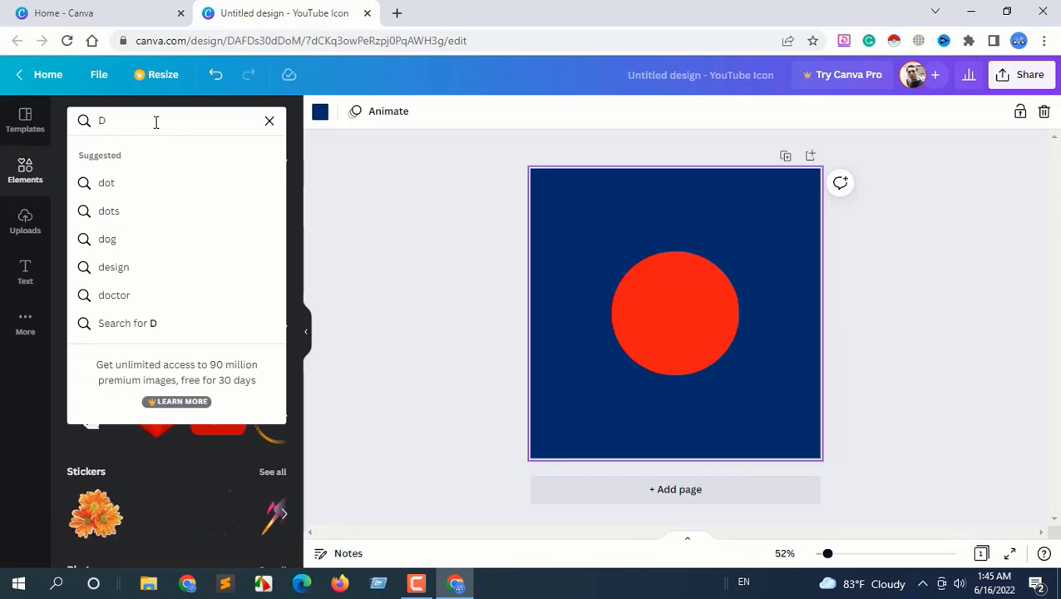
pyautogui.press('Return')
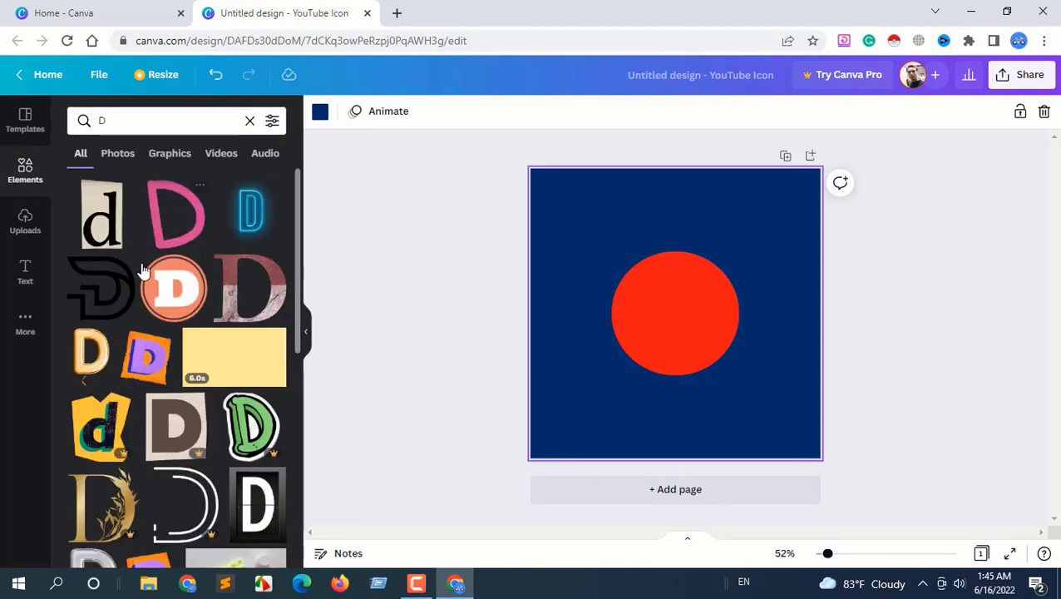
pyautogui.scroll(-2, 177, 308)
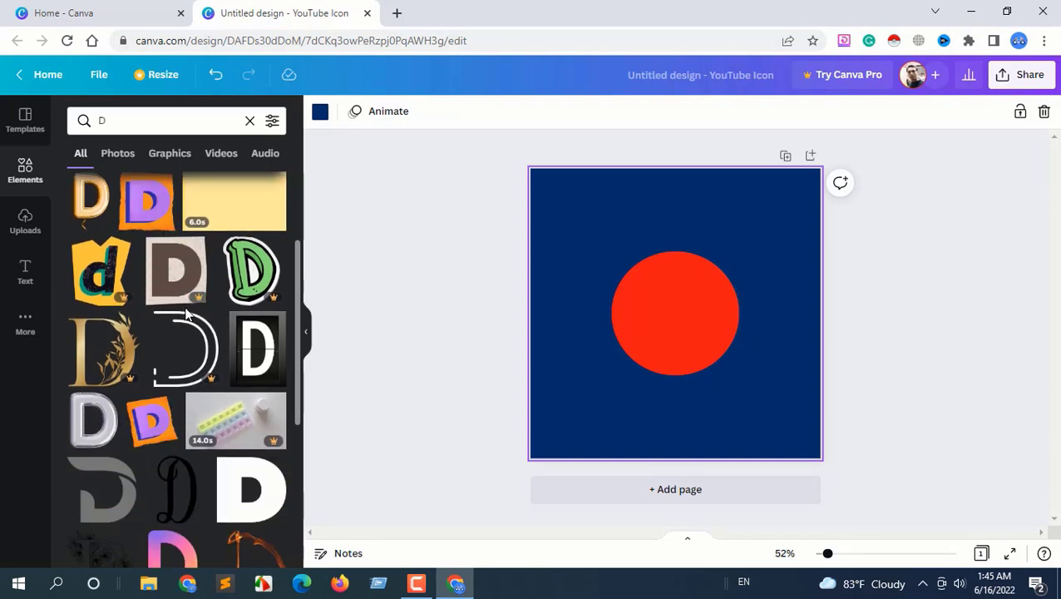
pyautogui.scroll(-5, 186, 314)
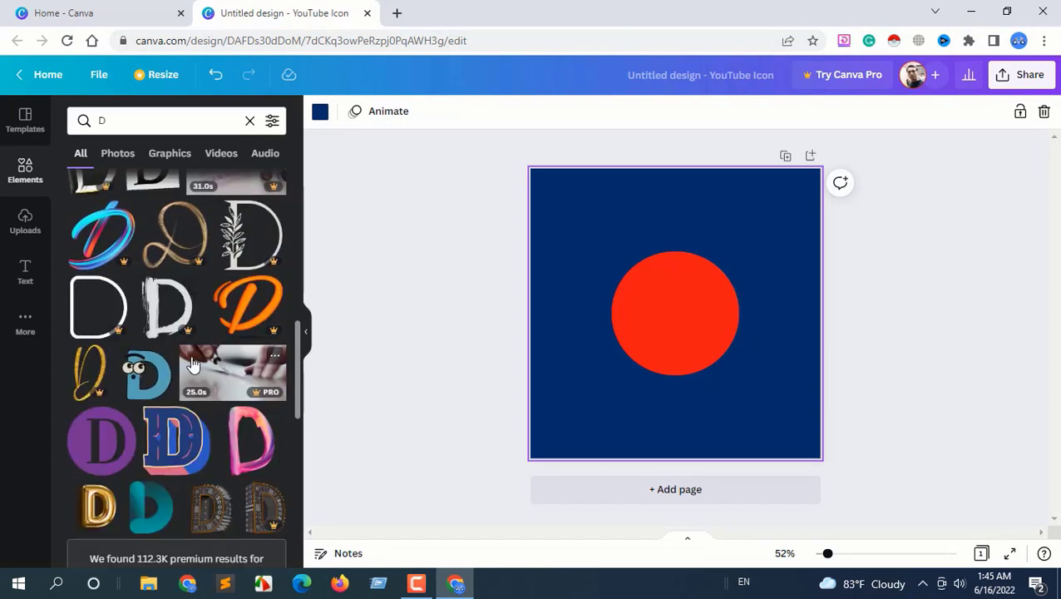
pyautogui.scroll(-2, 193, 359)
pyautogui.scroll(-5, 193, 358)
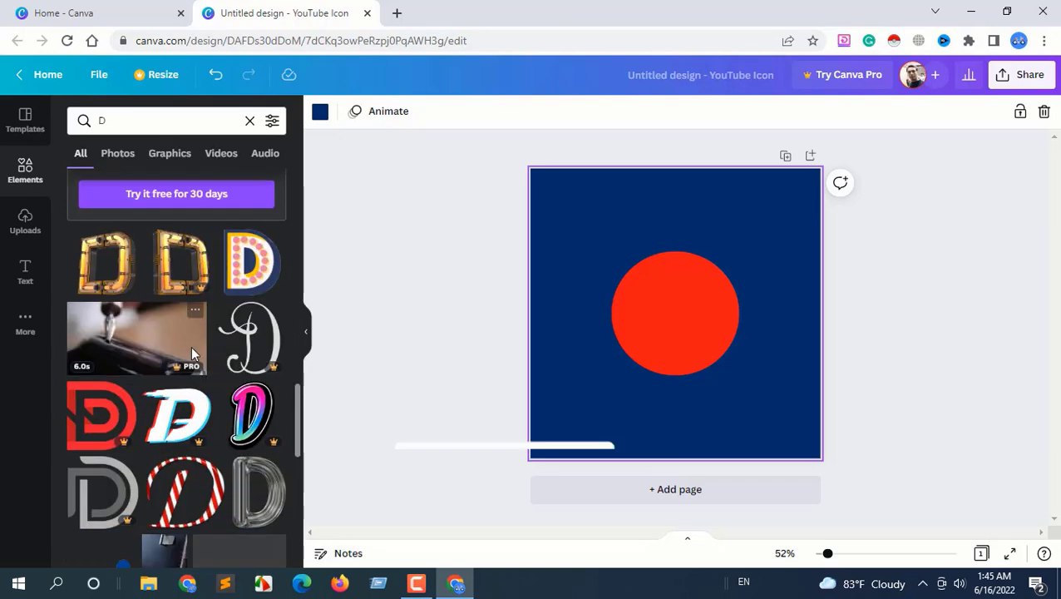
pyautogui.scroll(-5, 191, 353)
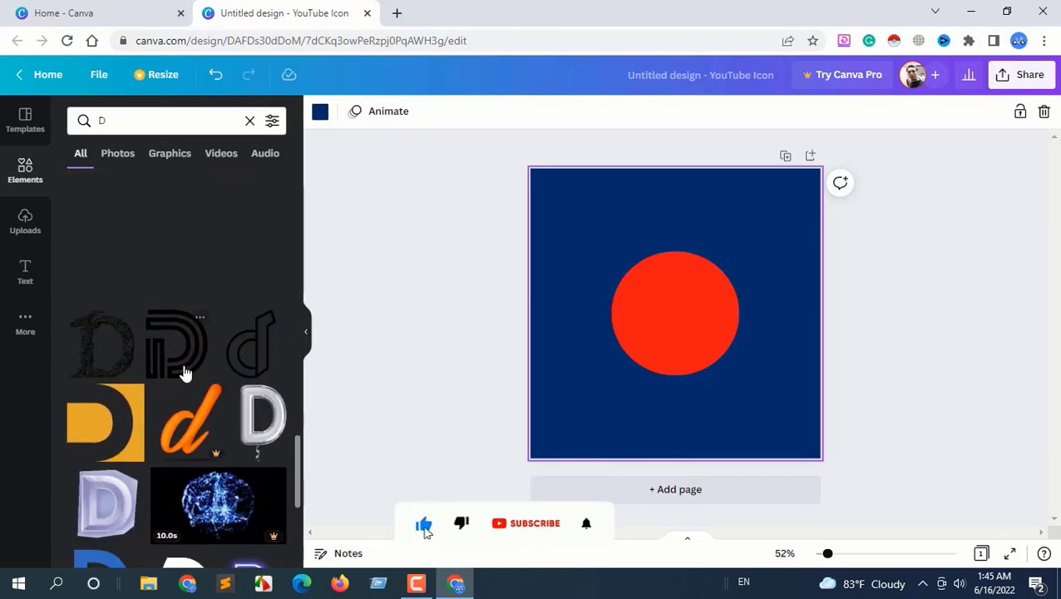
pyautogui.click(185, 372)
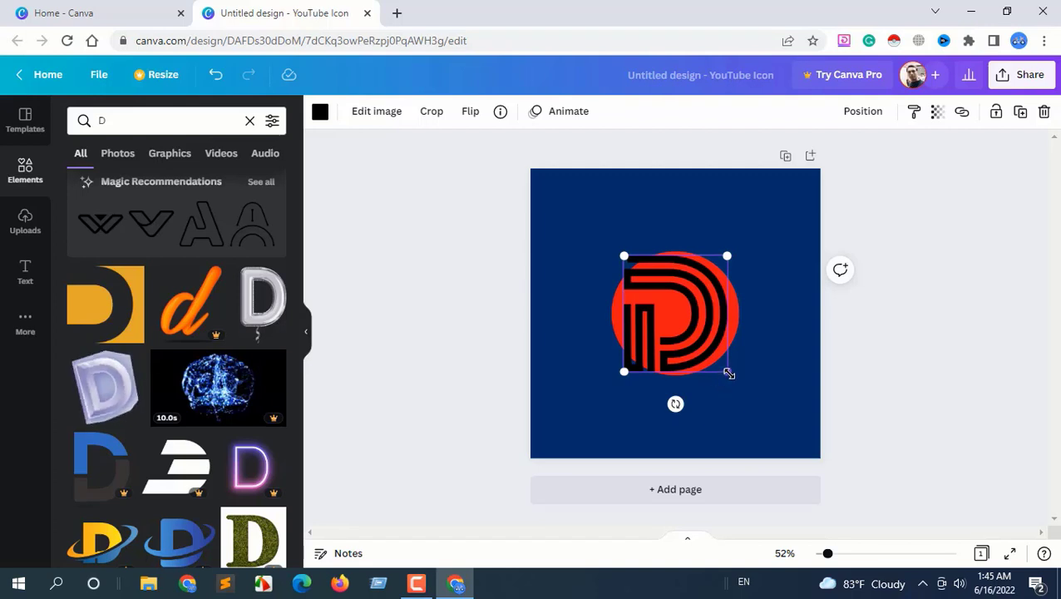
# Step: Shrink the letter D graphic to about half its size and center it in the upper part of the red circle
pyautogui.moveTo(729, 373); pyautogui.dragTo(678, 316)
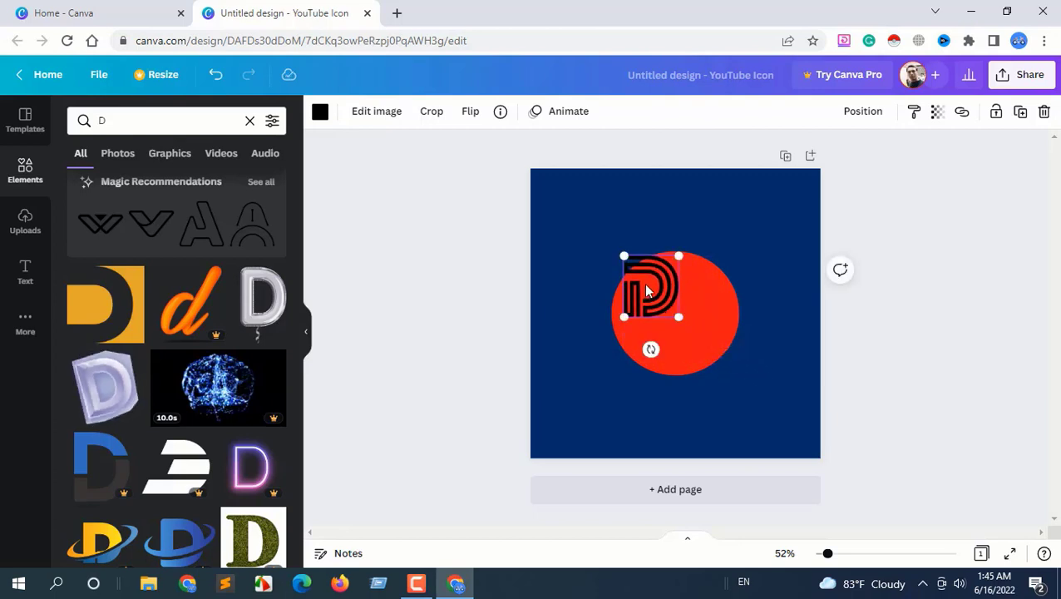
pyautogui.moveTo(651, 290); pyautogui.dragTo(668, 297)
pyautogui.click(782, 358)
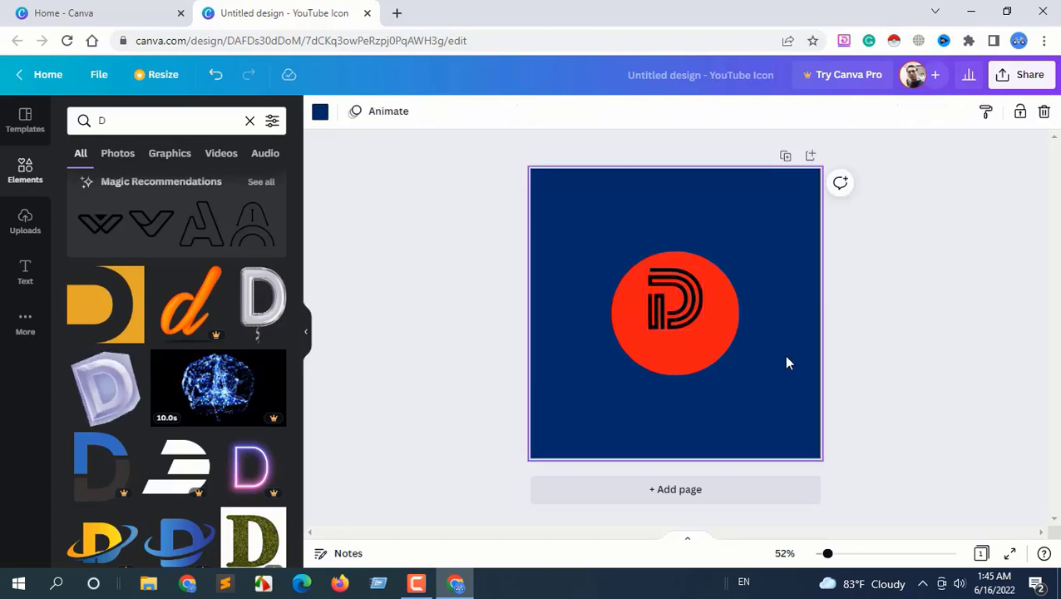
# Step: Add a subheading reading "Dsaha Tech" and place it inside the circle just below the letter D
pyautogui.click(25, 271)
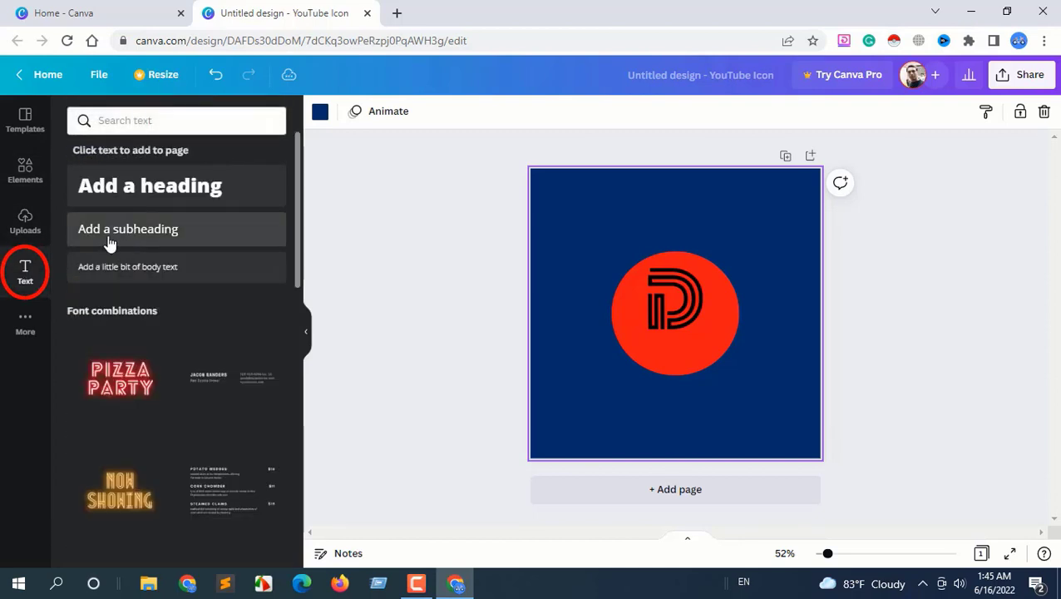
pyautogui.click(158, 233)
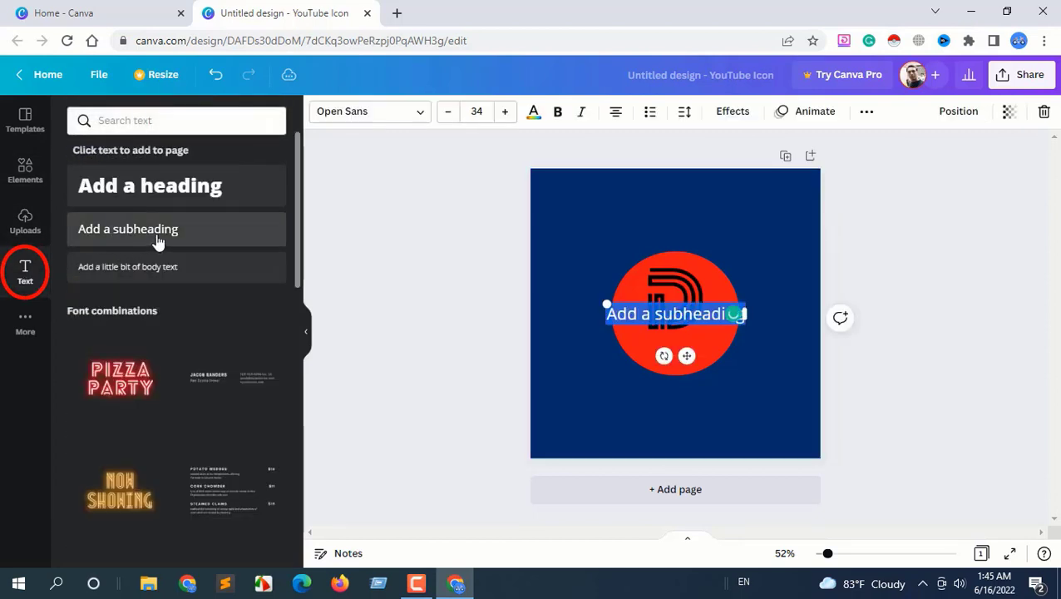
pyautogui.press('BackSpace')
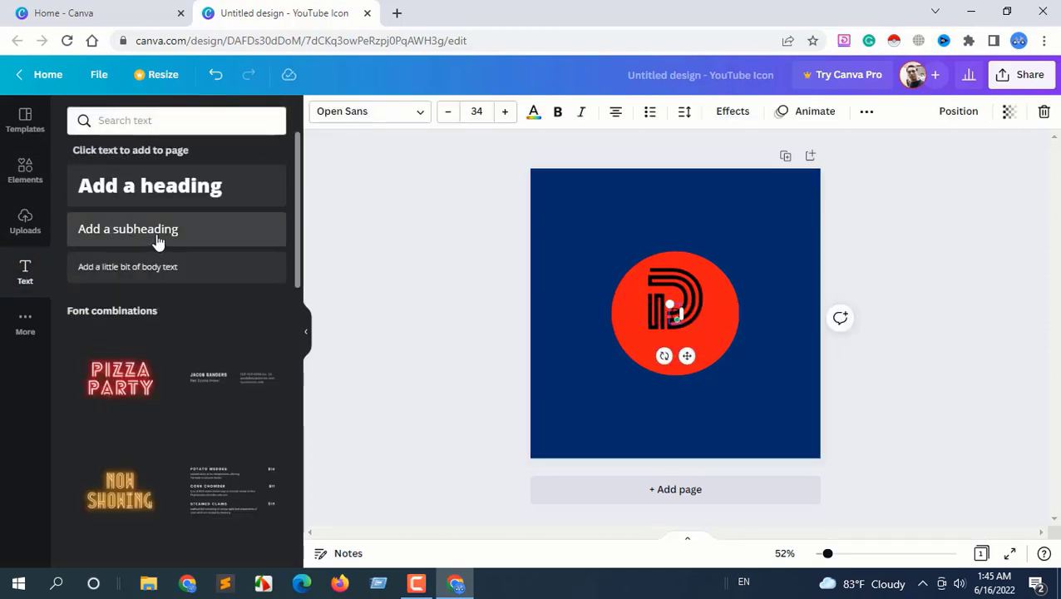
pyautogui.write('Designl')
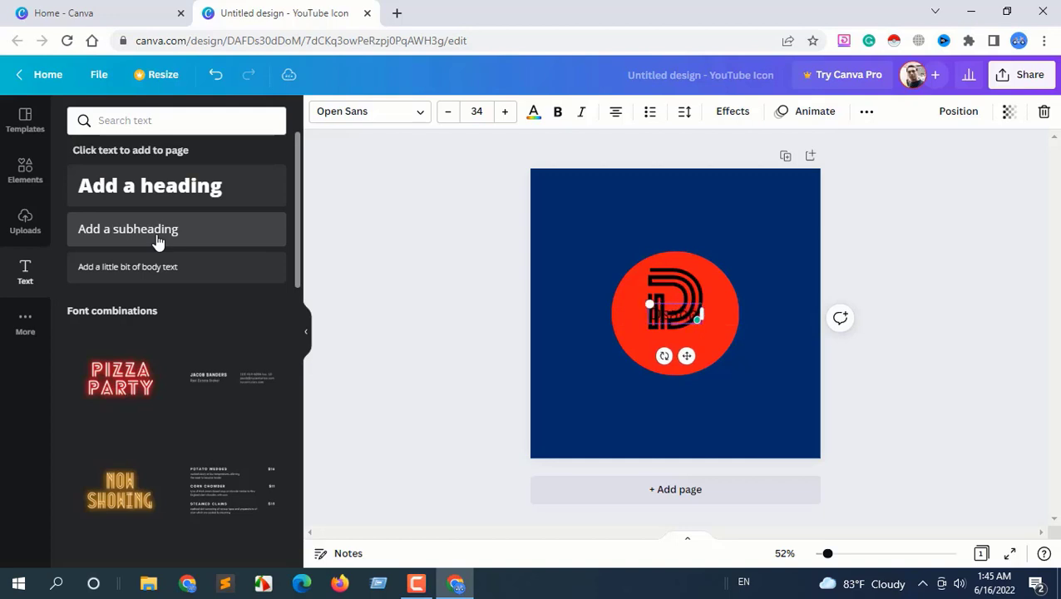
pyautogui.write('e')
pyautogui.write('ec')
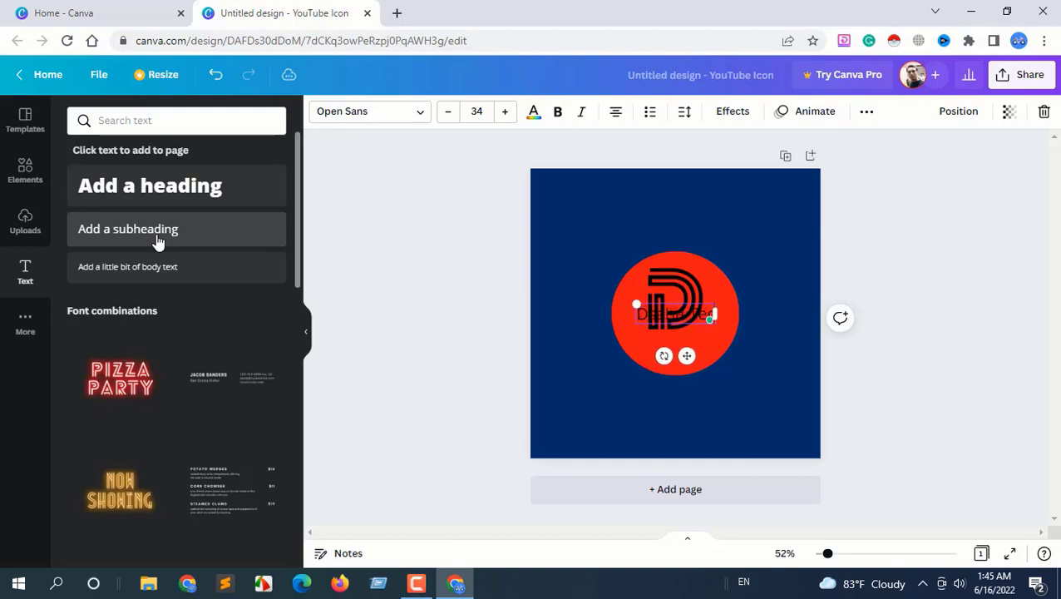
pyautogui.write('h')
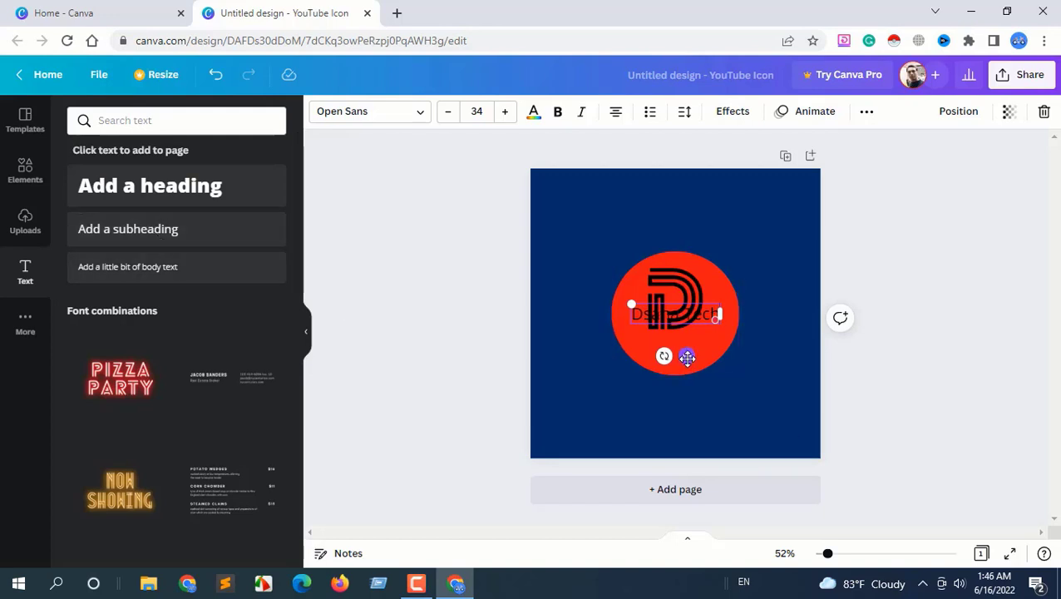
pyautogui.moveTo(686, 357); pyautogui.dragTo(690, 388)
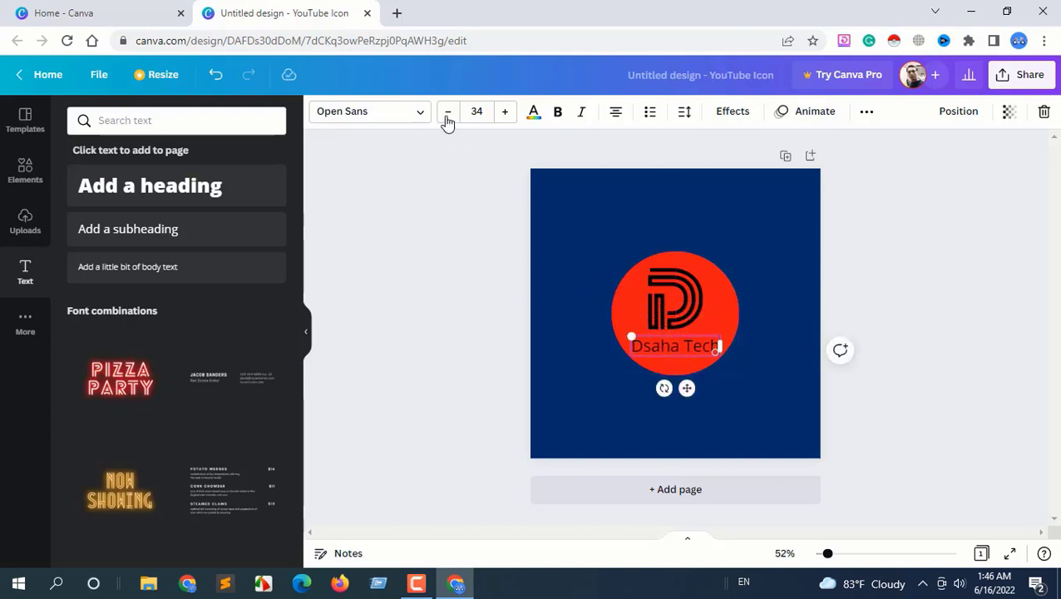
# Step: Reduce the font size of the "Dsaha Tech" text to 26
pyautogui.click(505, 111)
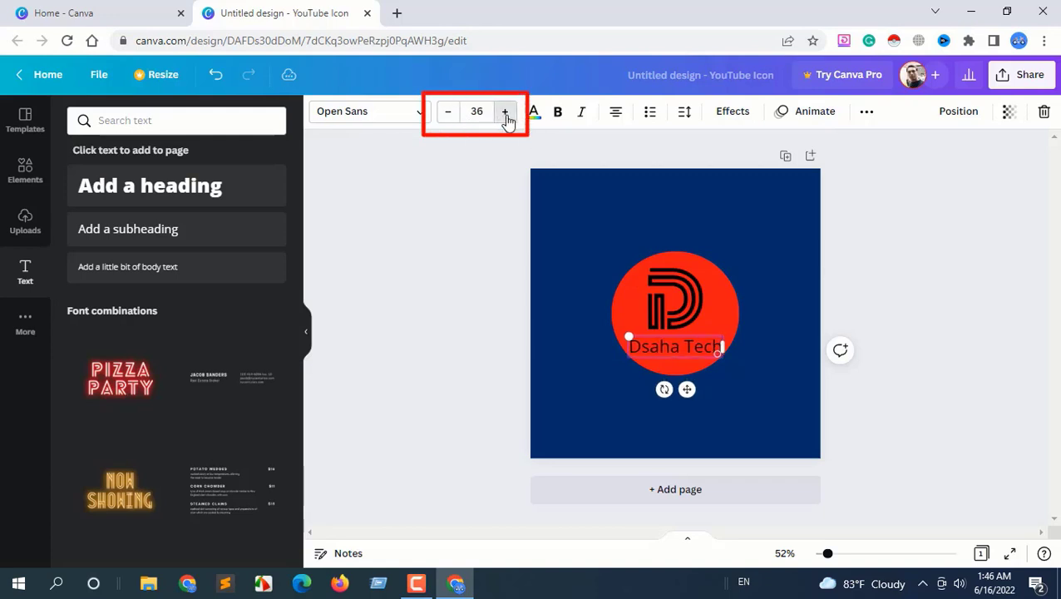
pyautogui.click(448, 111)
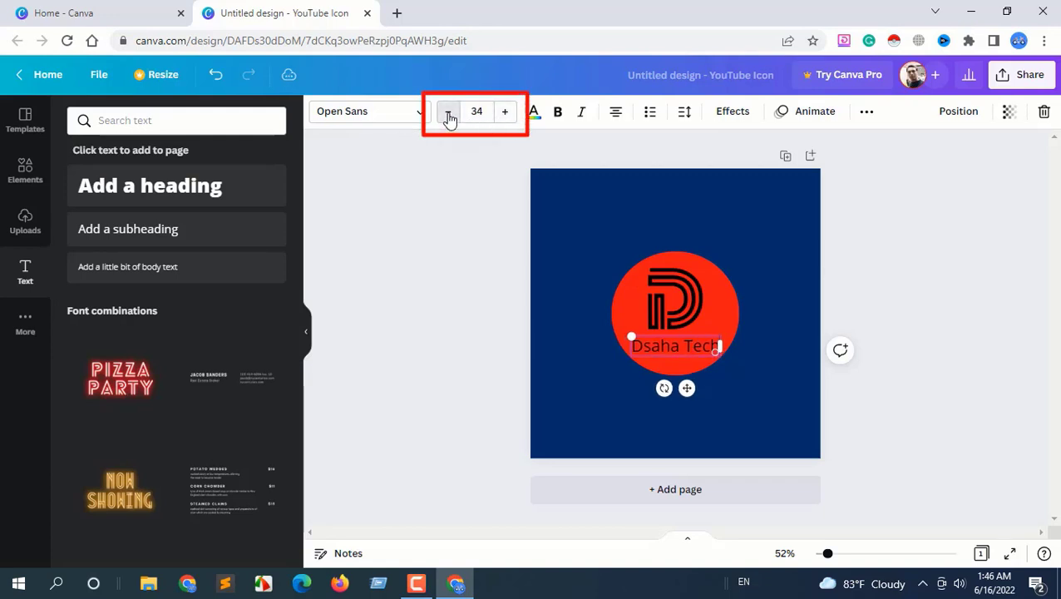
pyautogui.click(448, 111)
pyautogui.click(448, 112)
pyautogui.click(448, 112)
pyautogui.click(448, 114)
pyautogui.click(448, 114)
pyautogui.doubleClick(448, 114)
pyautogui.click(448, 114)
pyautogui.click(449, 114)
pyautogui.tripleClick(448, 114)
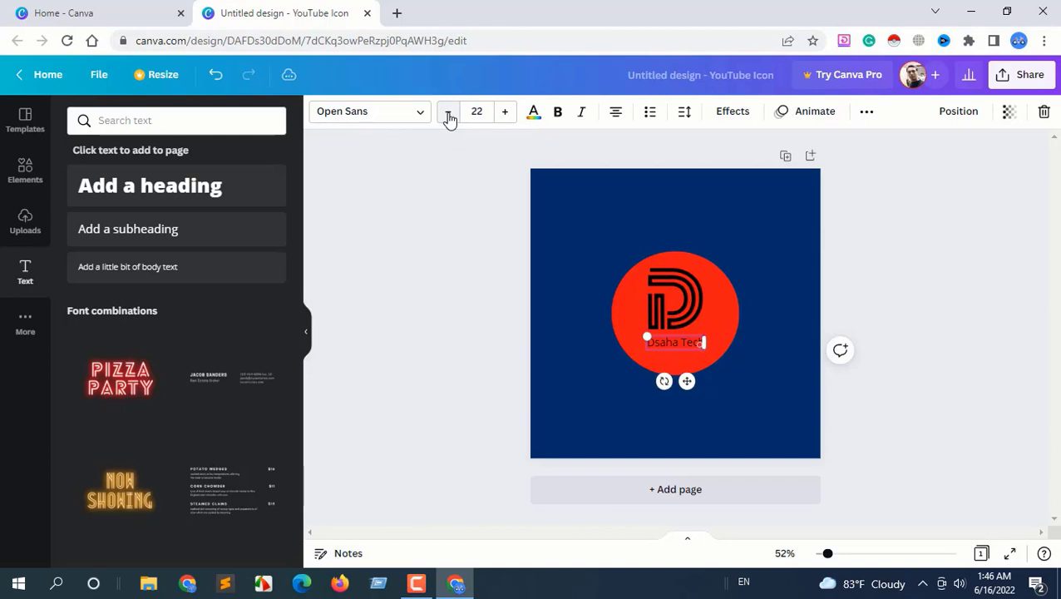
pyautogui.click(448, 114)
pyautogui.click(448, 114)
pyautogui.click(504, 112)
pyautogui.click(505, 112)
pyautogui.click(504, 111)
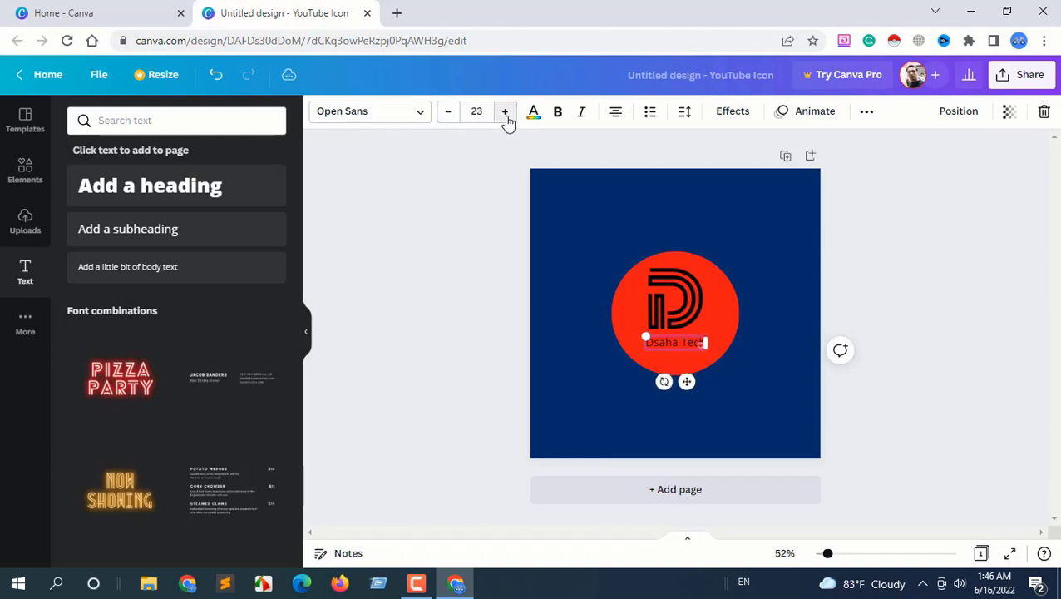
pyautogui.click(504, 111)
pyautogui.click(505, 111)
pyautogui.click(504, 112)
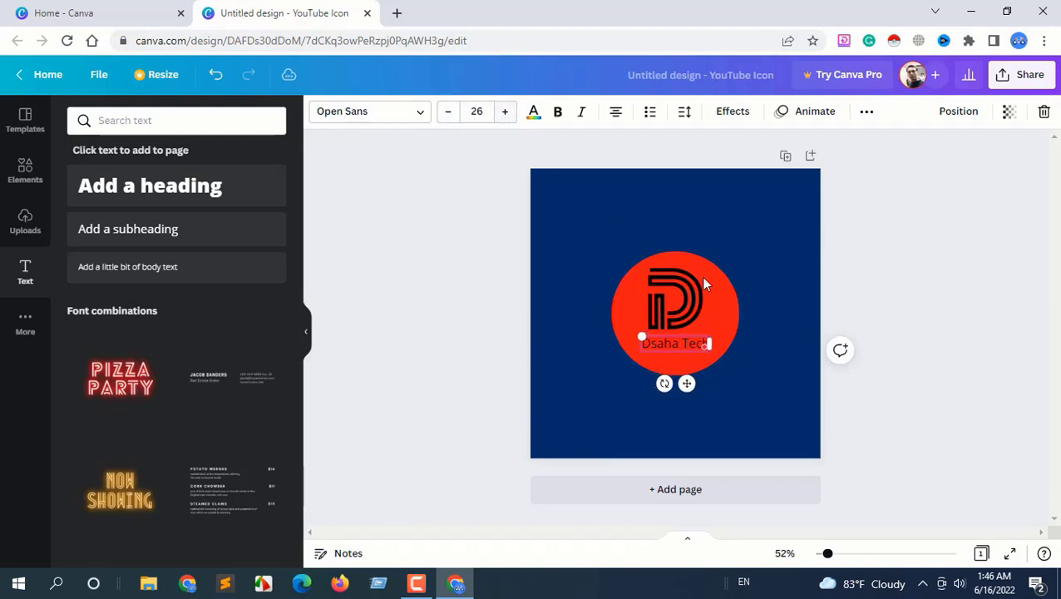
pyautogui.click(766, 304)
# Step: Change the font of the "Dsaha Tech" text to Aperture
pyautogui.click(692, 353)
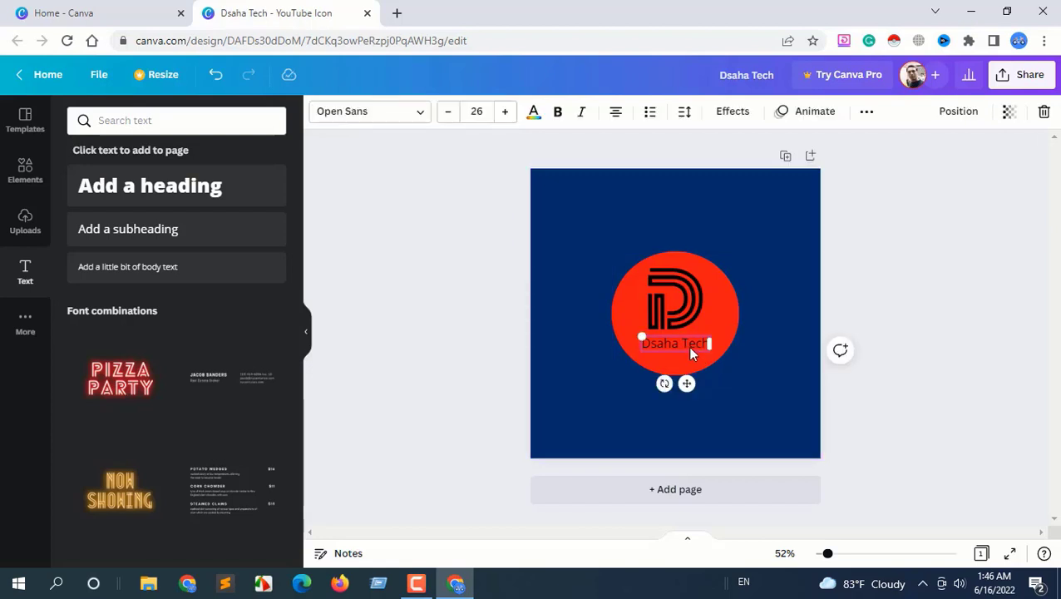
pyautogui.click(412, 117)
pyautogui.scroll(-10, 108, 324)
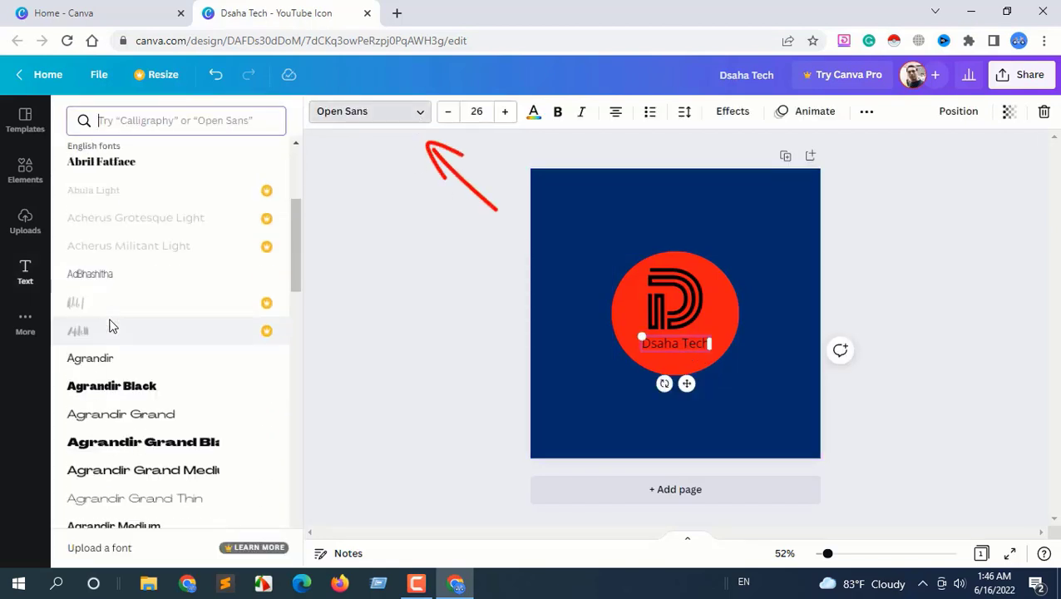
pyautogui.scroll(-10, 113, 324)
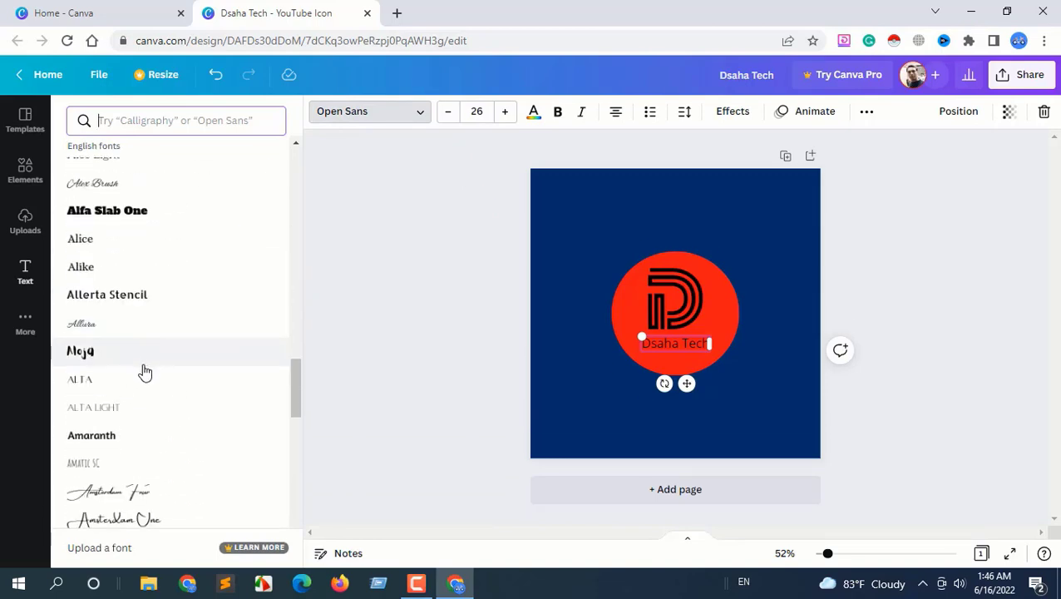
pyautogui.scroll(-5, 143, 366)
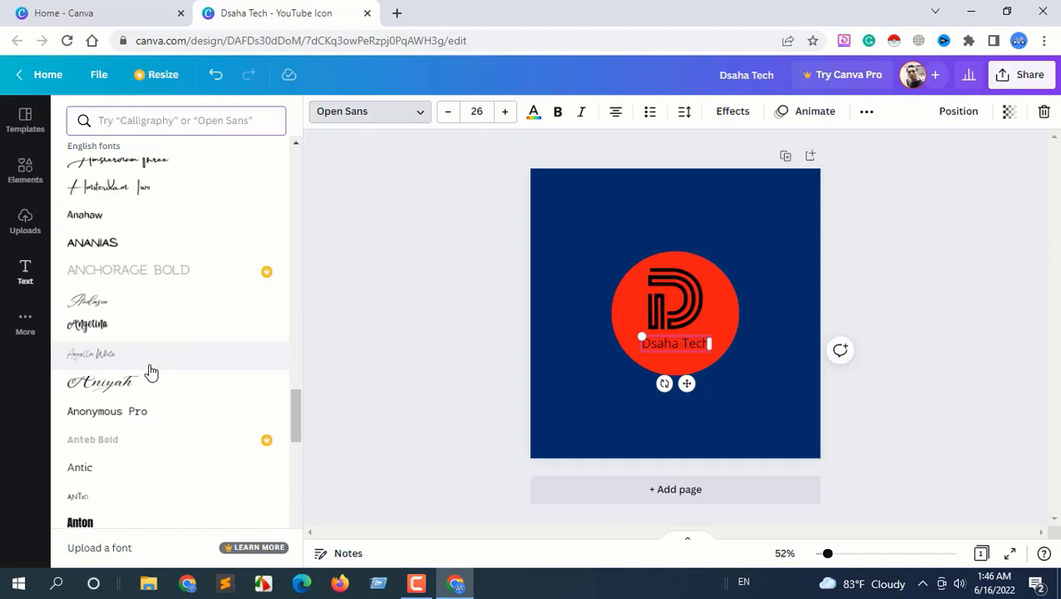
pyautogui.scroll(-3, 150, 362)
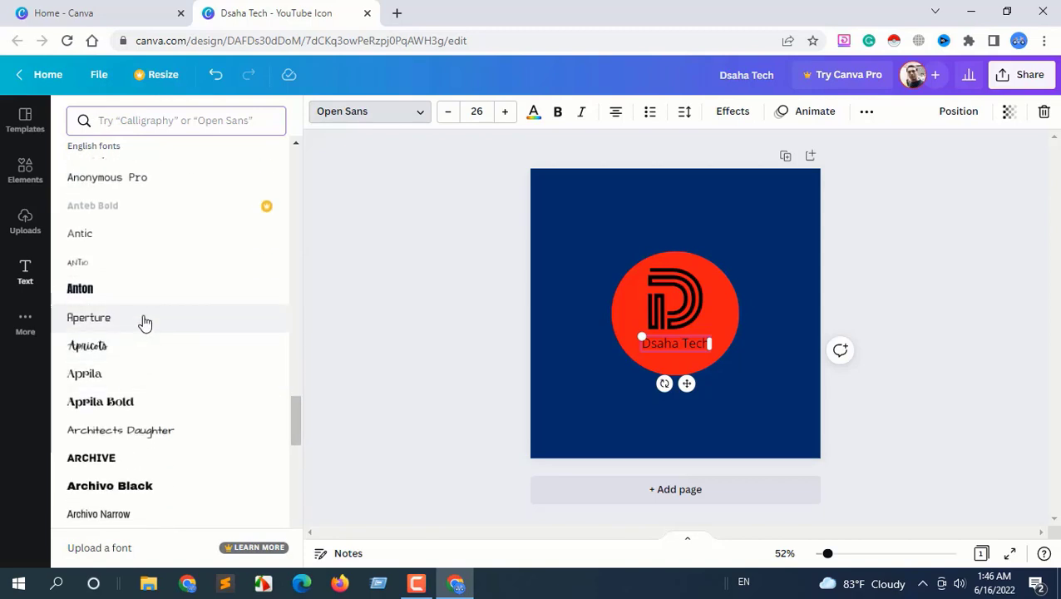
pyautogui.click(144, 322)
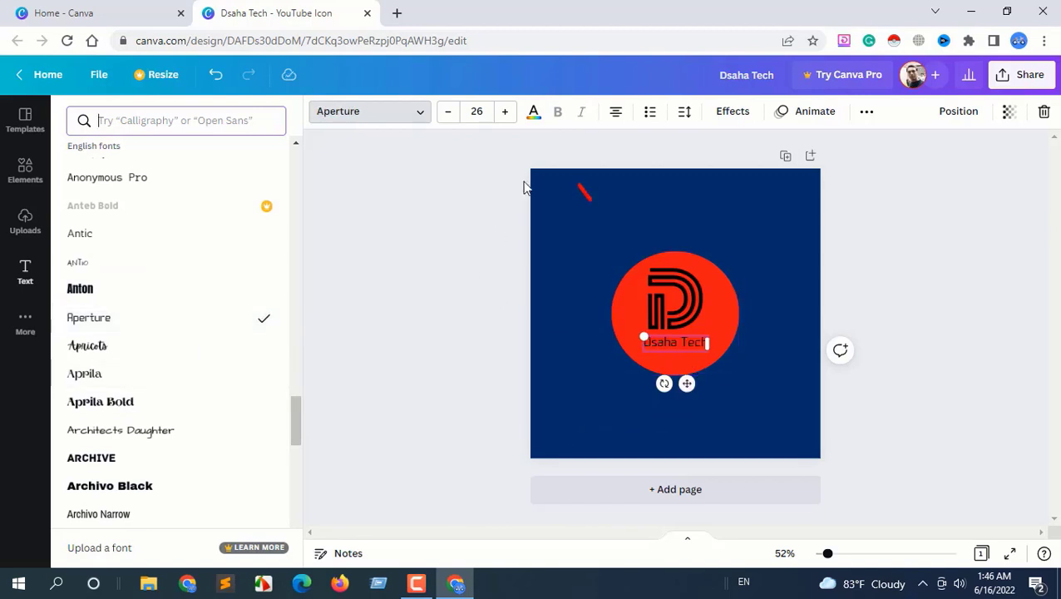
# Step: Color the "Dsaha Tech" text white and move it slightly lower within the circle
pyautogui.click(533, 117)
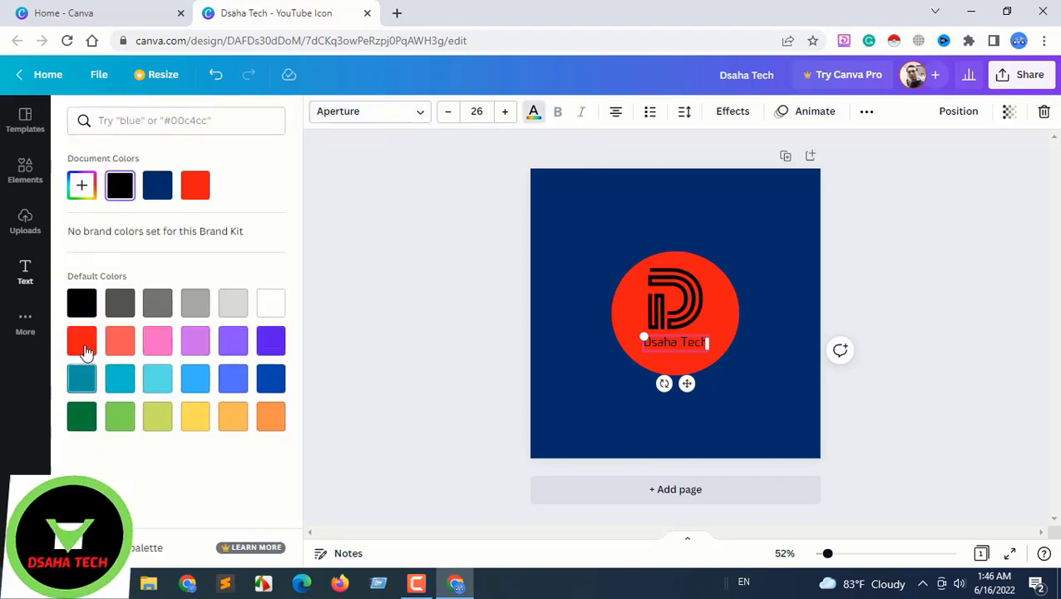
pyautogui.click(197, 422)
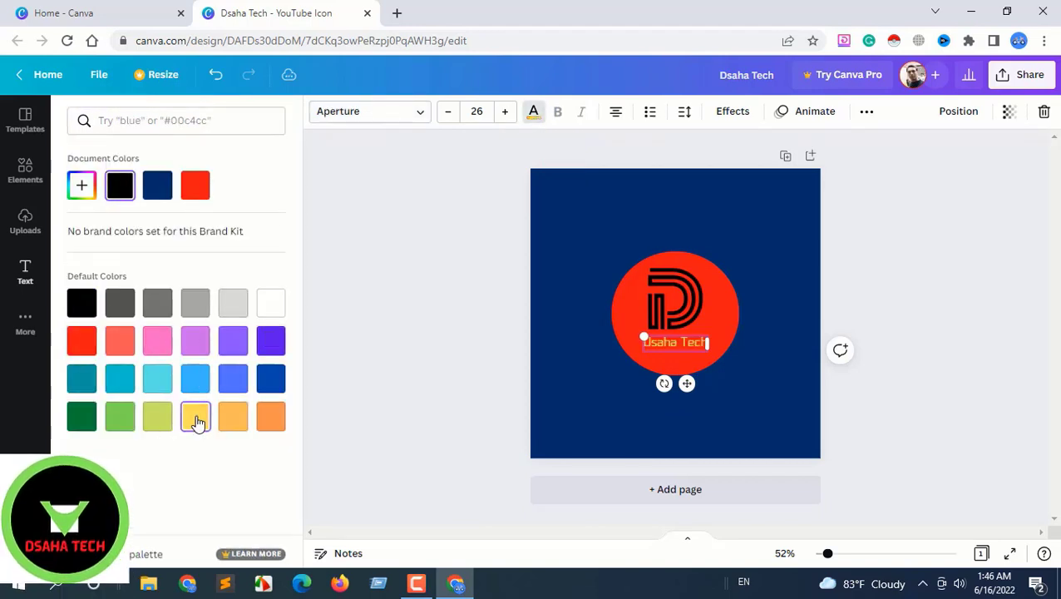
pyautogui.click(277, 304)
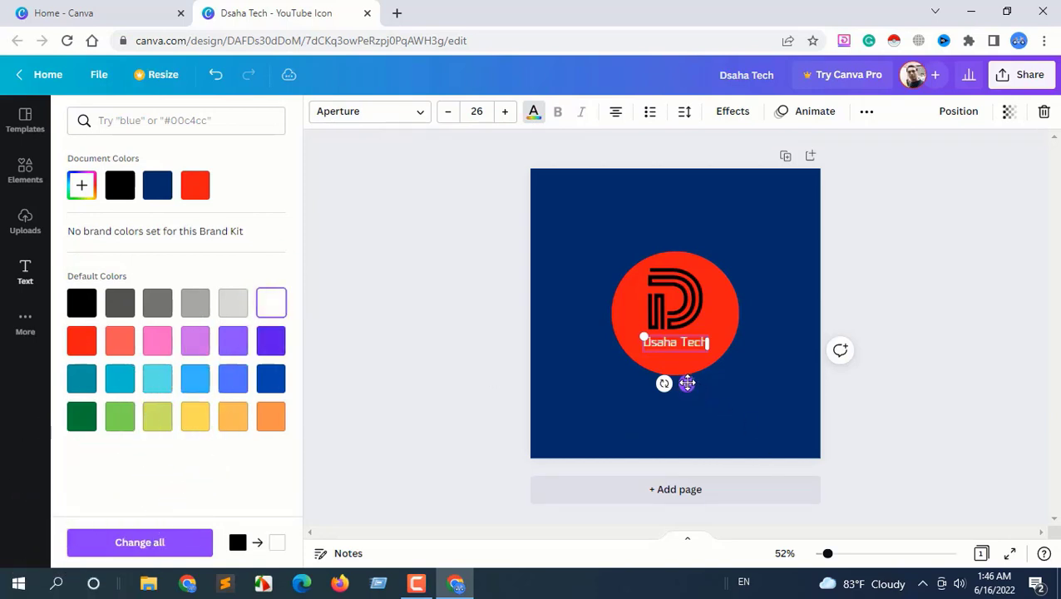
pyautogui.moveTo(687, 383); pyautogui.dragTo(686, 390)
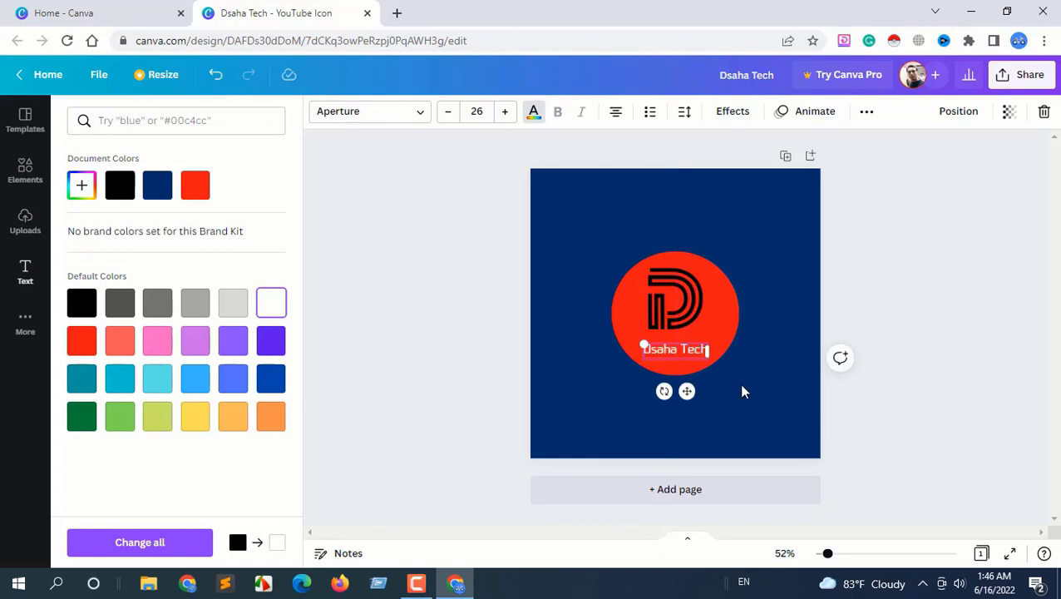
pyautogui.click(741, 385)
pyautogui.click(732, 371)
pyautogui.click(684, 350)
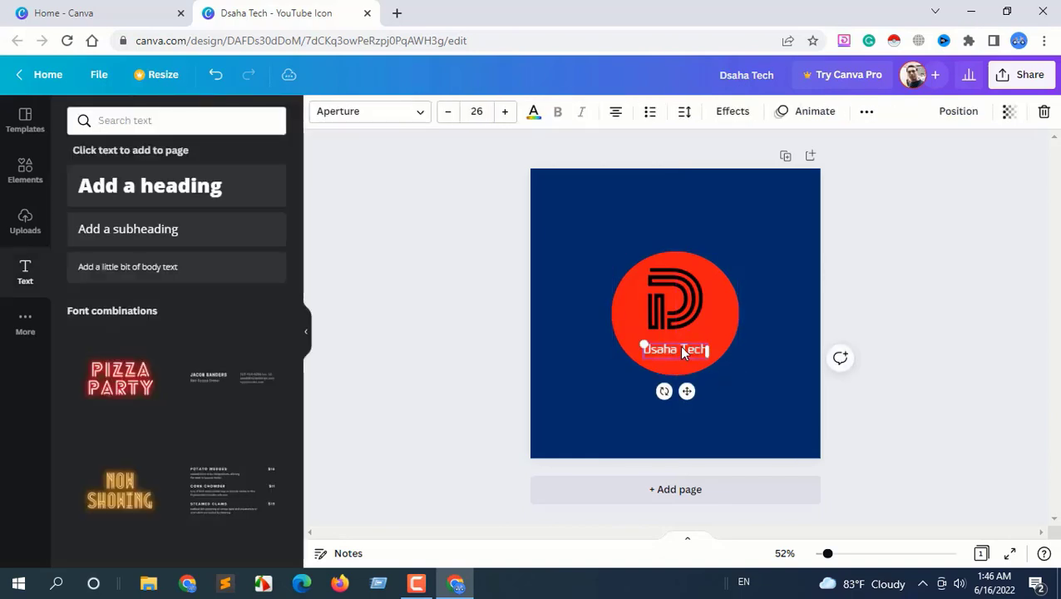
# Step: Recolor the letter D graphic inside the circle yellow (#ffde59)
pyautogui.click(663, 316)
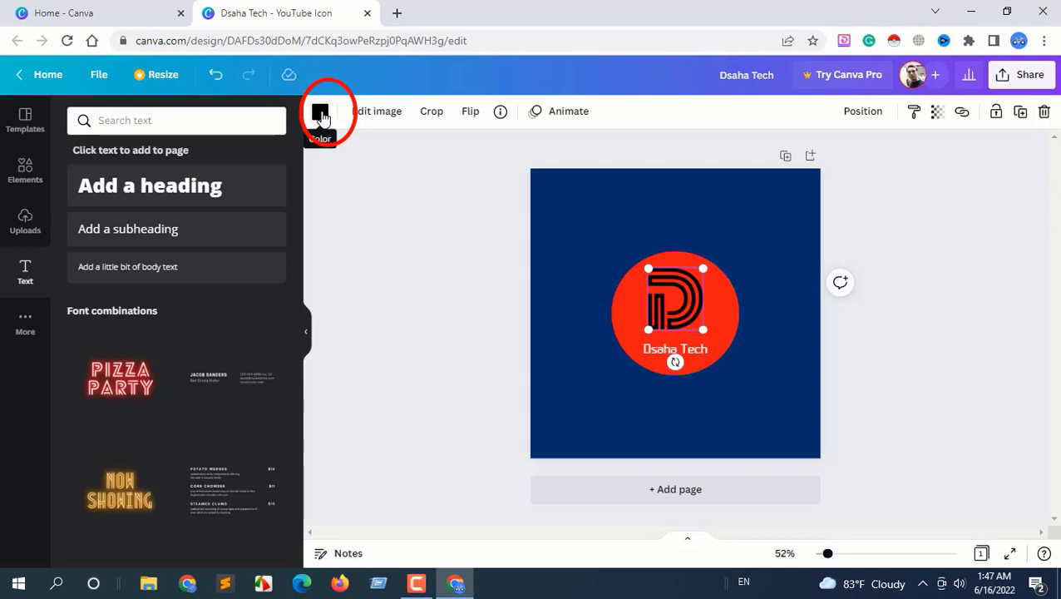
pyautogui.click(321, 113)
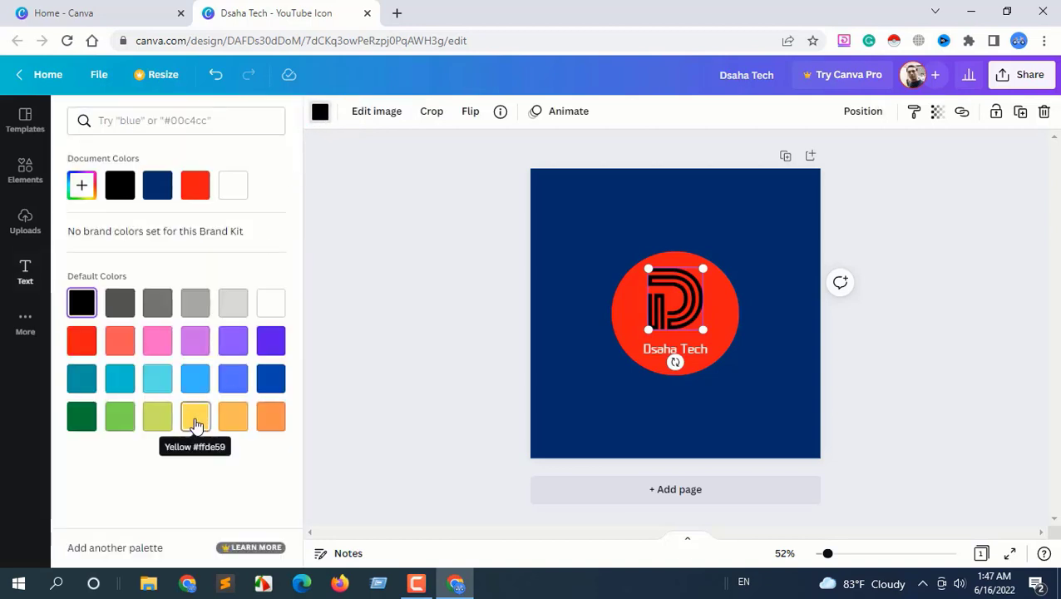
pyautogui.click(199, 420)
pyautogui.click(729, 403)
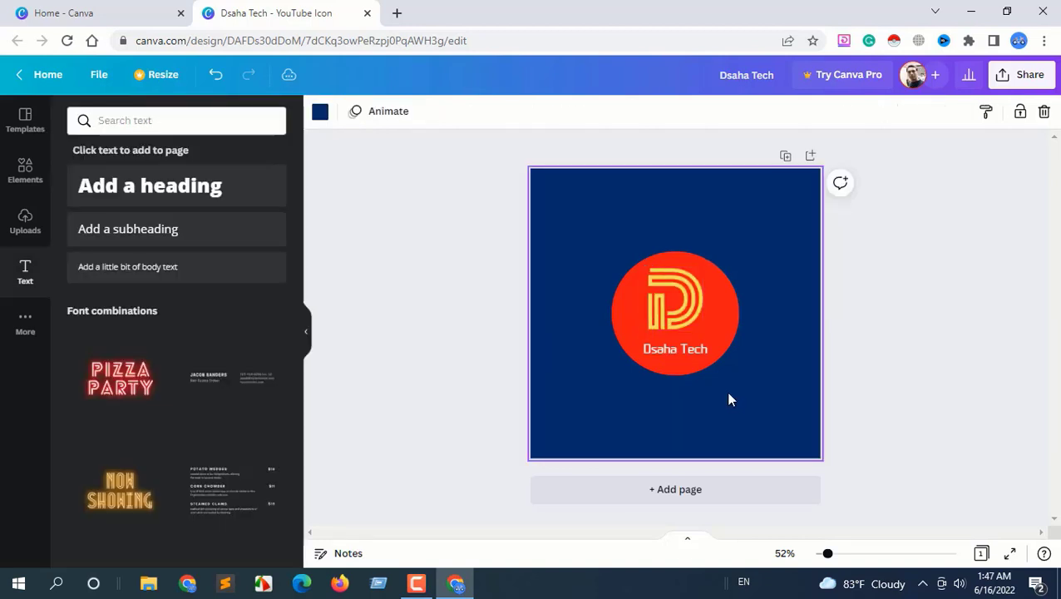
# Step: Move the letter D graphic slightly lower within the circle, closer to the "Dsaha Tech" text
pyautogui.click(675, 301)
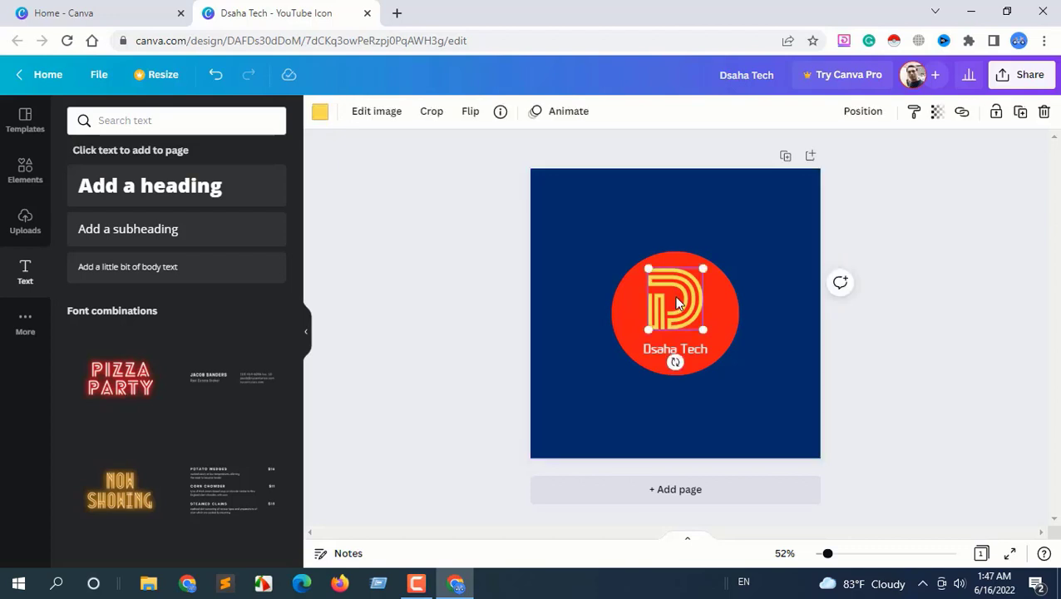
pyautogui.moveTo(677, 303); pyautogui.dragTo(675, 299)
pyautogui.click(681, 355)
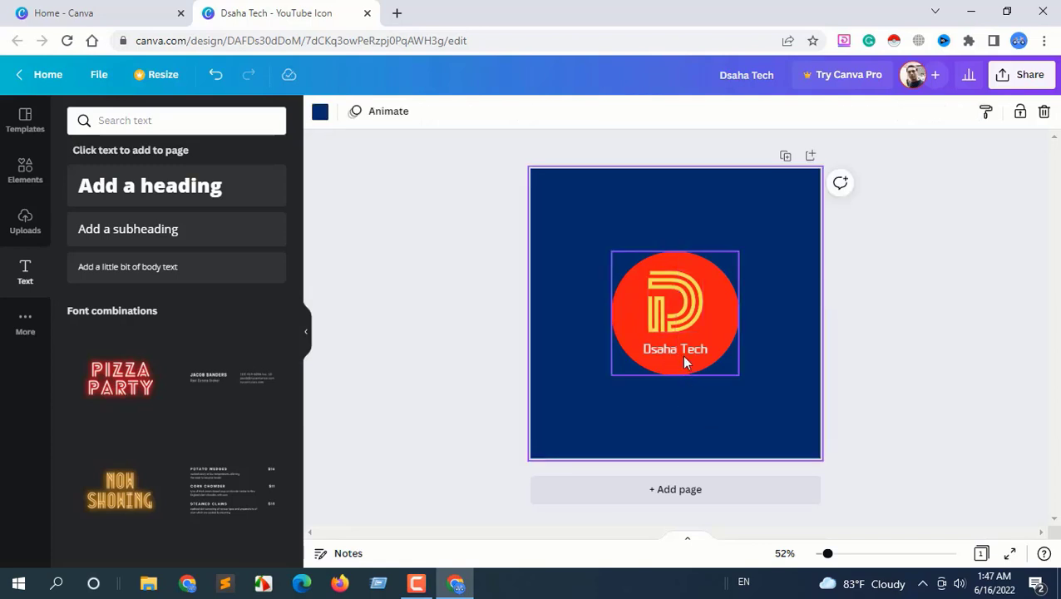
# Step: Increase the font size of the "Dsaha Tech" text by two increments
pyautogui.click(682, 353)
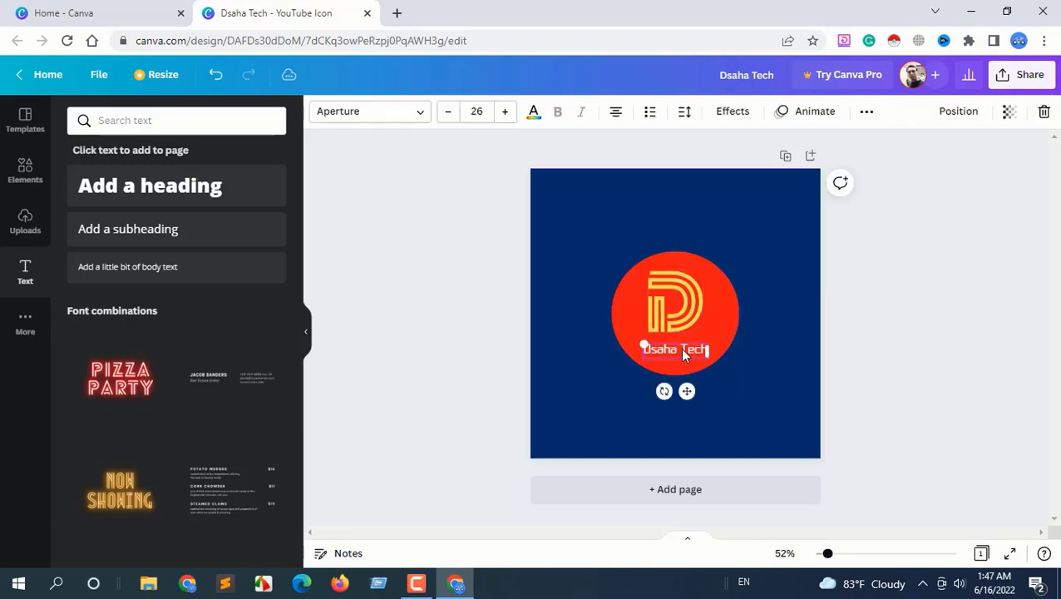
pyautogui.click(505, 112)
pyautogui.click(505, 112)
pyautogui.click(747, 359)
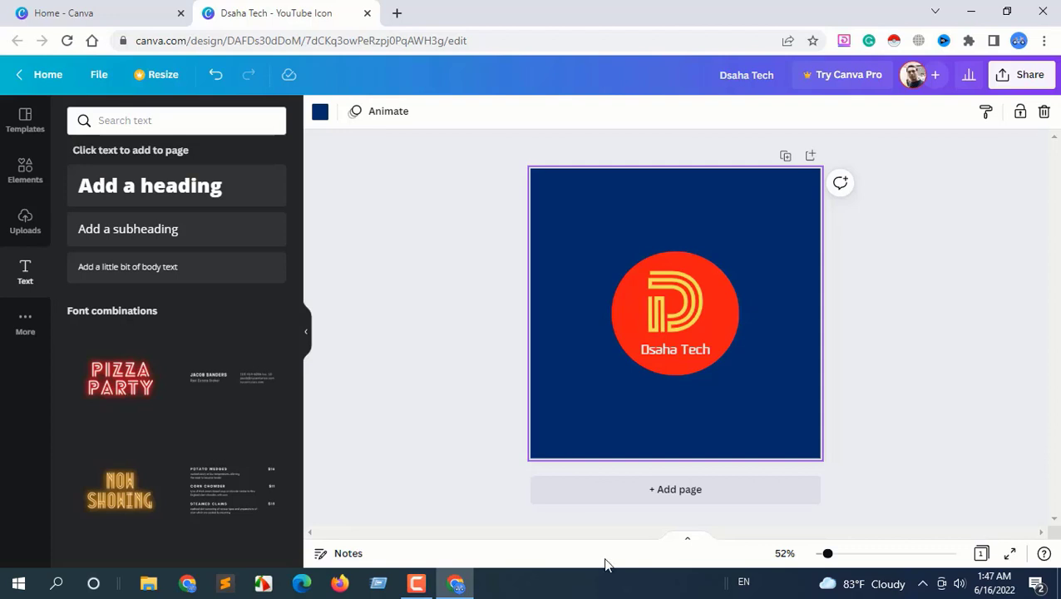
# Step: Download the finished logo as a PNG and open the downloaded image file
pyautogui.click(1035, 83)
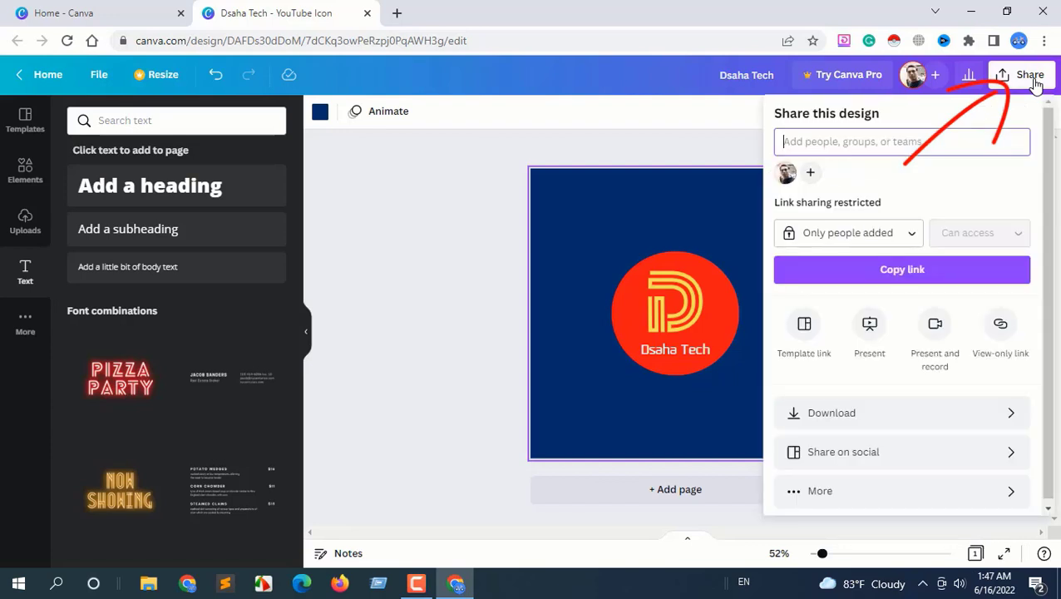
pyautogui.click(891, 420)
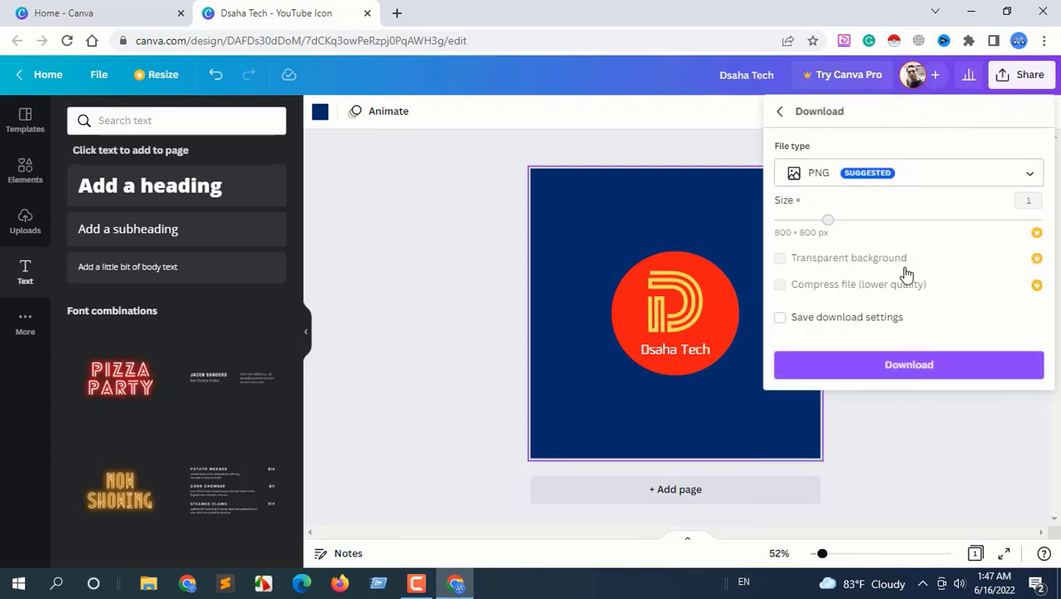
pyautogui.click(920, 370)
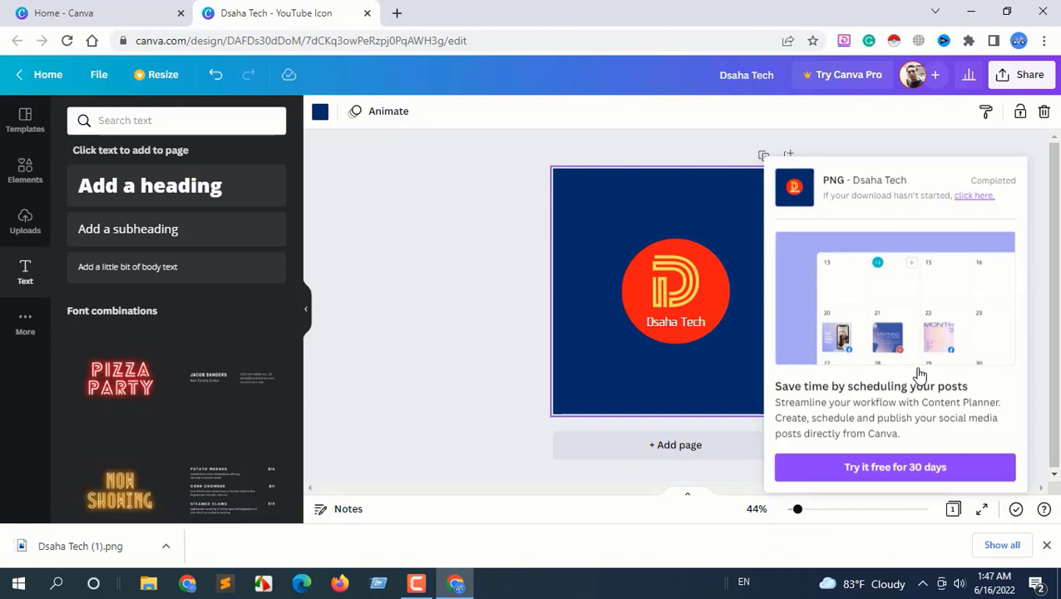
pyautogui.click(165, 551)
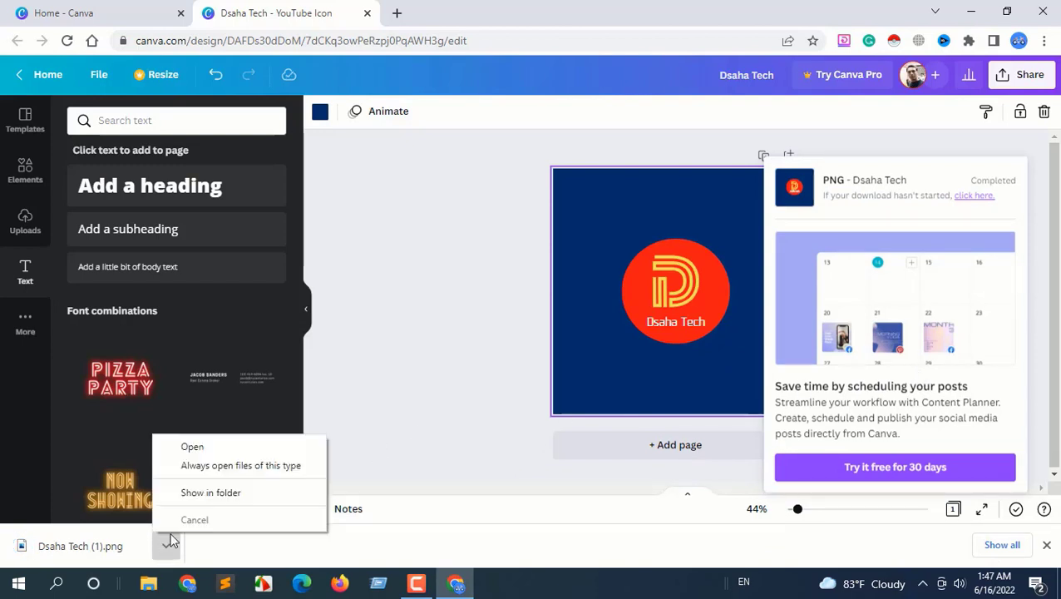
pyautogui.click(204, 449)
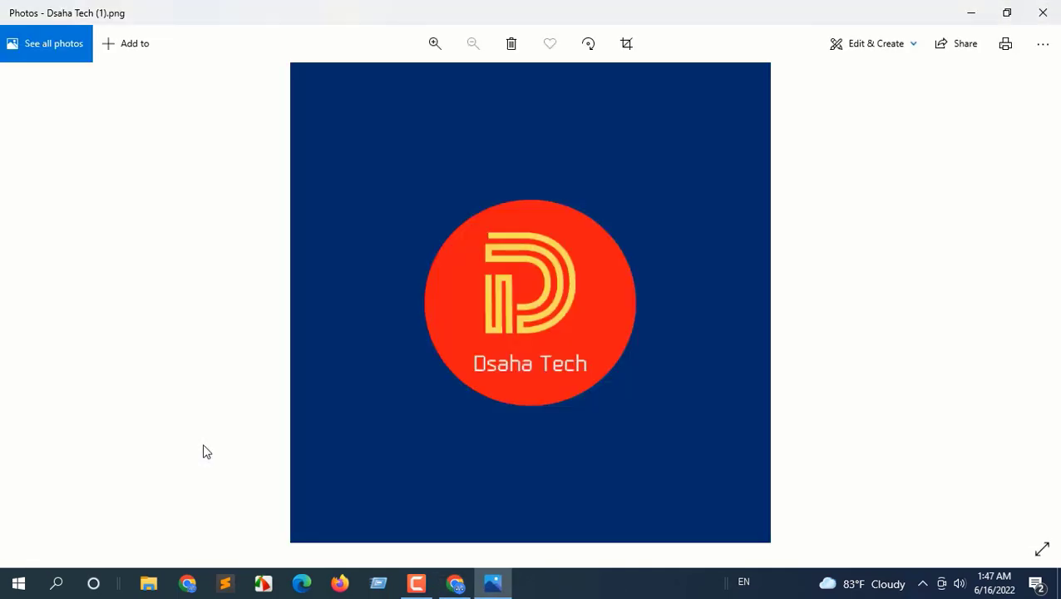